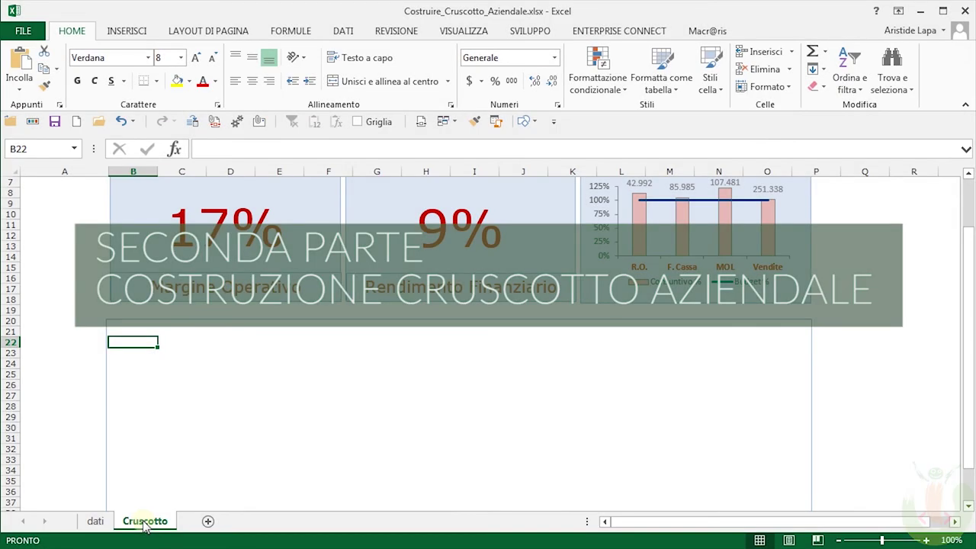
Step: Go to the dati sheet with the article sales, indicator and monthly sales tables
{"action": "left_click", "coordinate": [95, 522]}
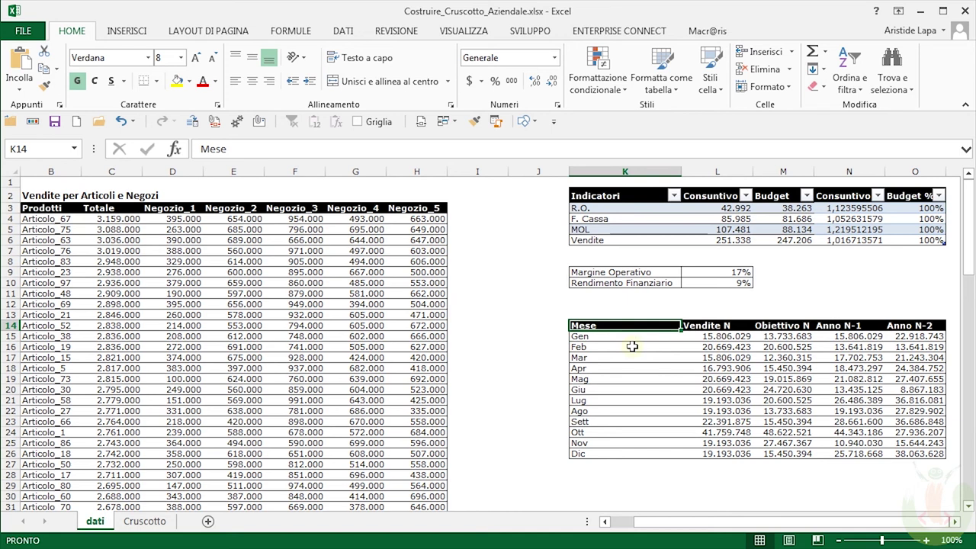
Step: Convert the monthly Mese range K14:O26 into table Tabella2 with headers
{"action": "key", "text": "ctrl+t"}
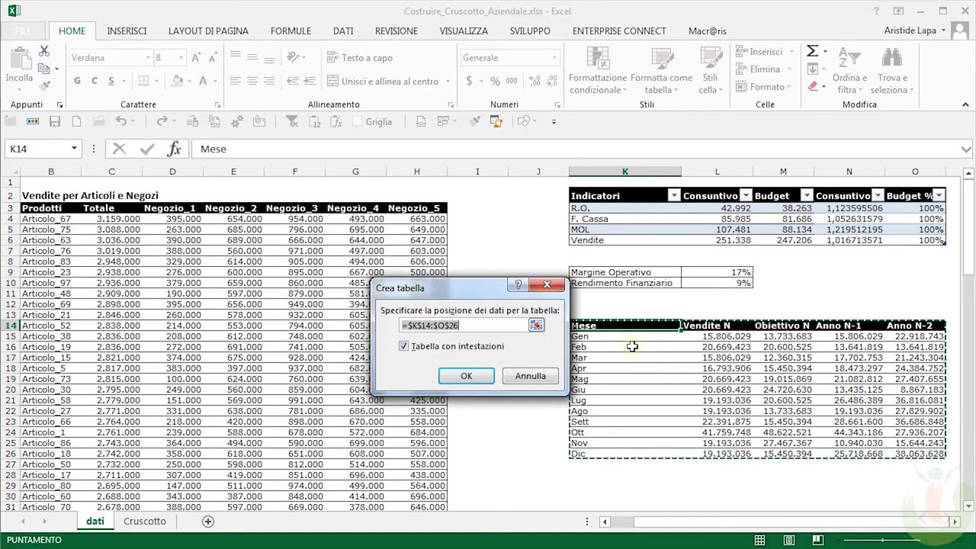
{"action": "left_click", "coordinate": [462, 376]}
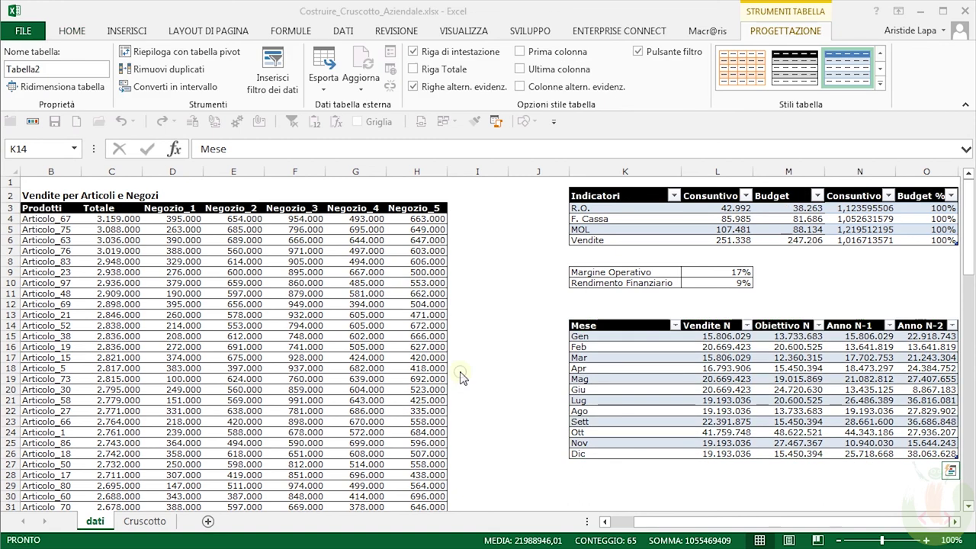
{"action": "left_click", "coordinate": [575, 326]}
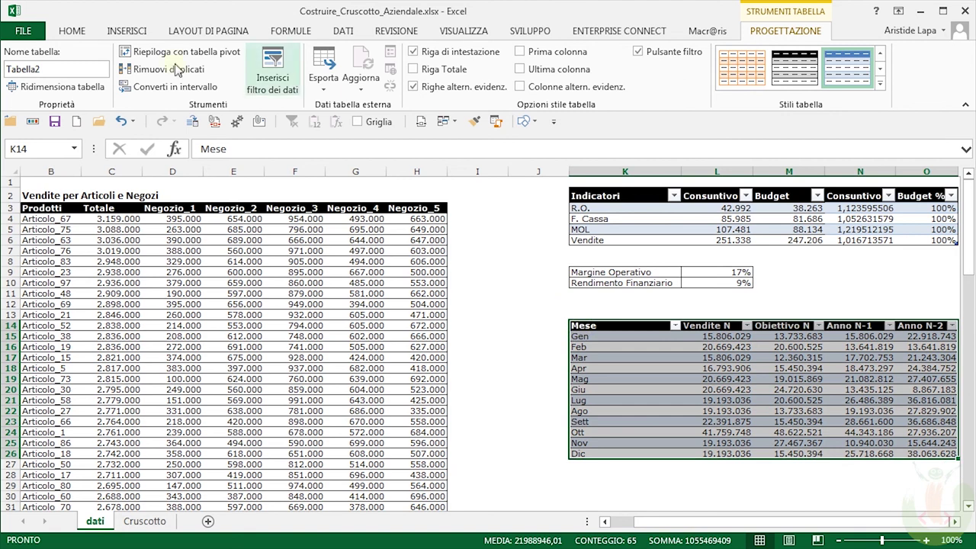
{"action": "left_click", "coordinate": [127, 30]}
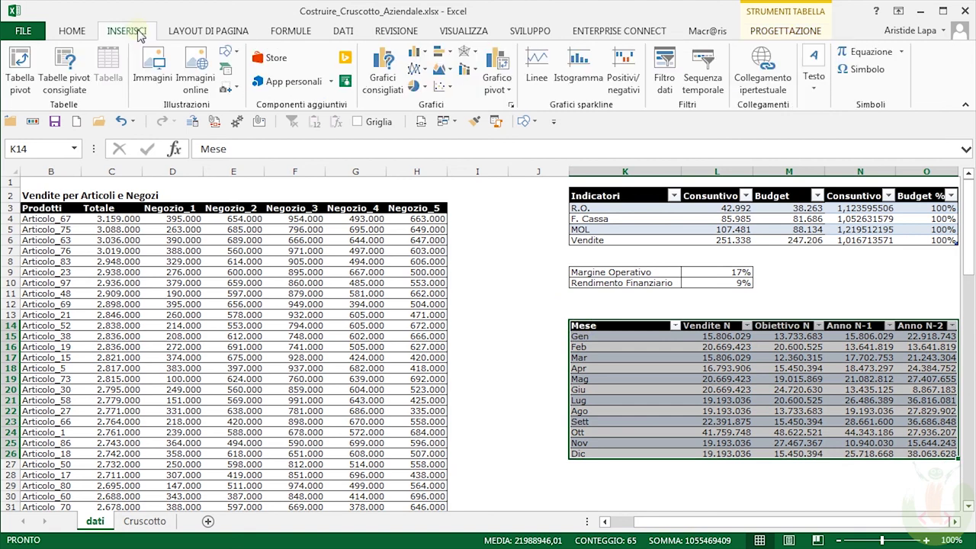
Step: Insert a basic 2D line chart of Vendite N and Obiettivo N by month from K14:M26
{"action": "left_click", "coordinate": [424, 71]}
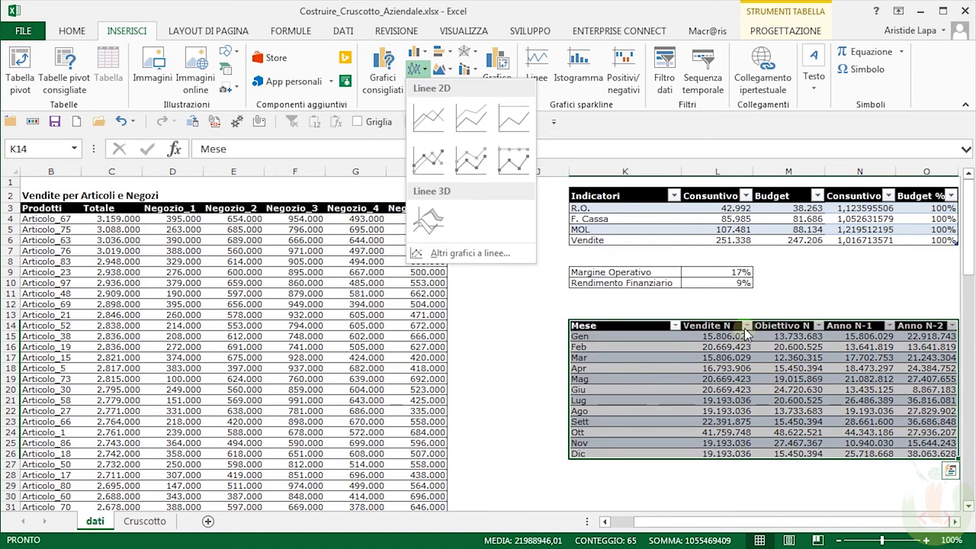
{"action": "left_click", "coordinate": [644, 327]}
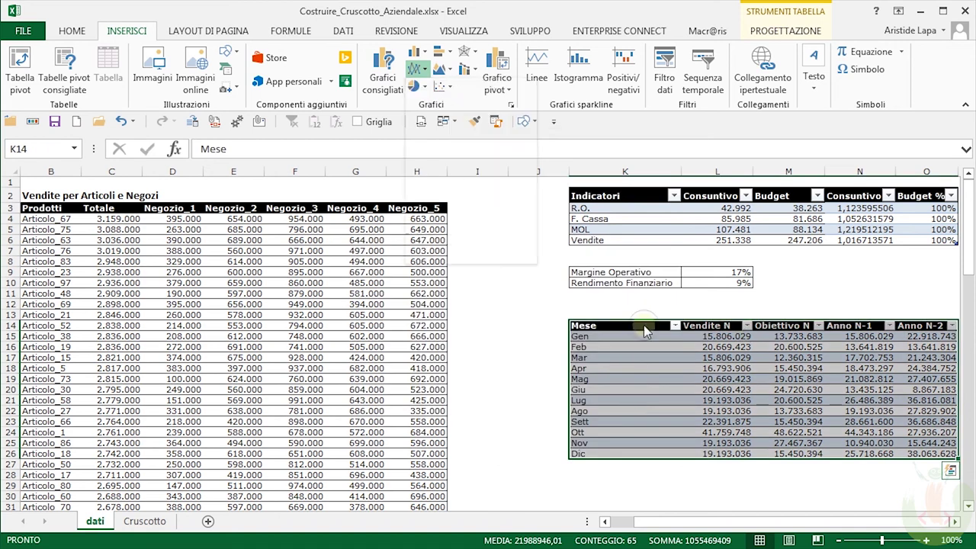
{"action": "left_click", "coordinate": [631, 326]}
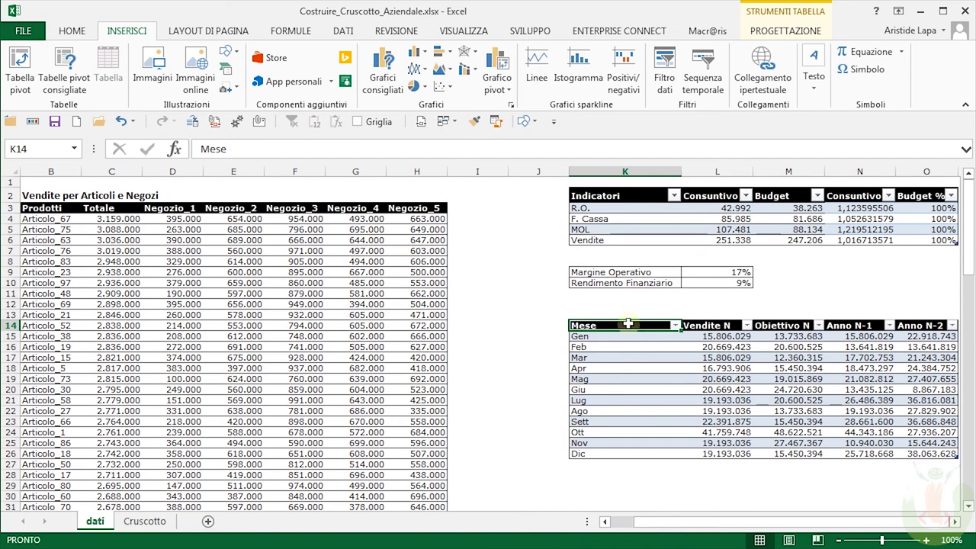
{"action": "left_click", "coordinate": [629, 319]}
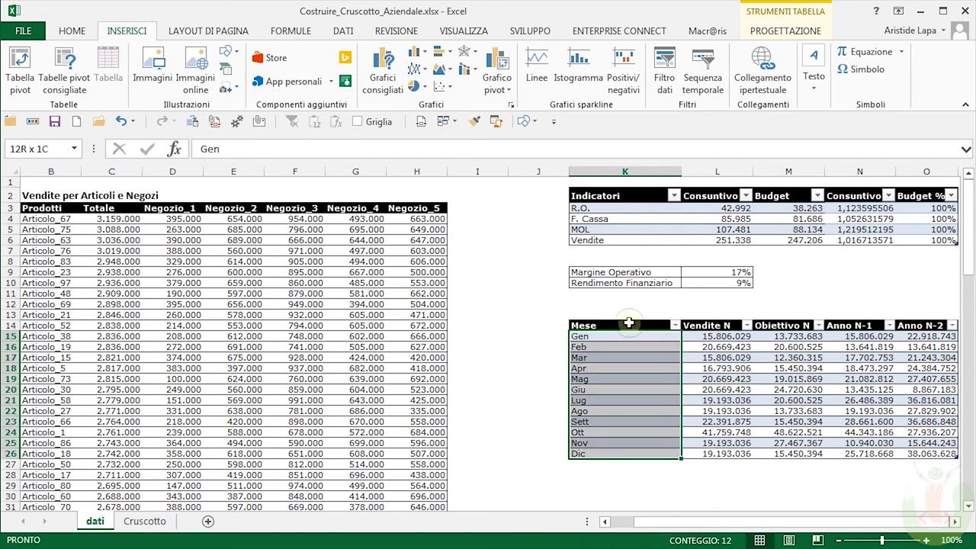
{"action": "left_click", "coordinate": [629, 320]}
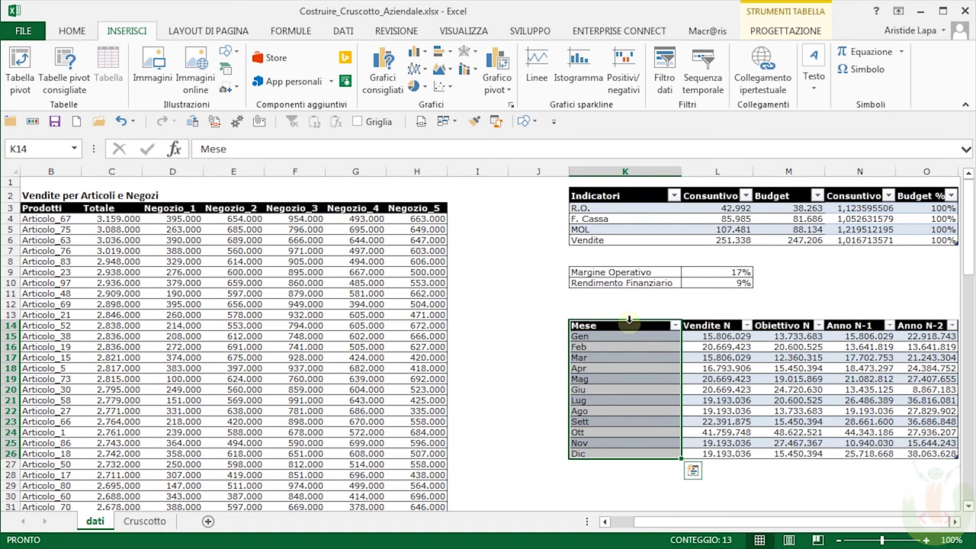
{"action": "key", "text": "shift+Right"}
{"action": "key", "text": "shift+Right"}
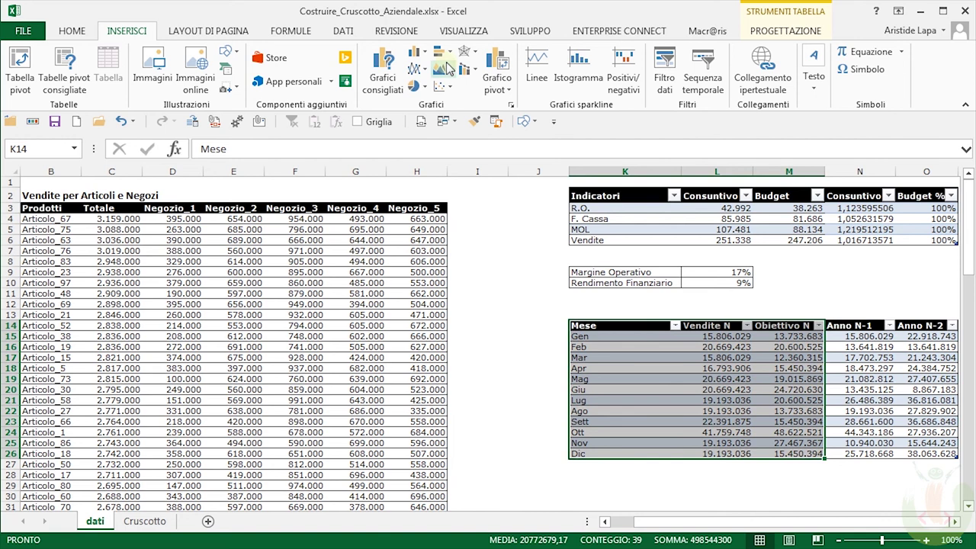
{"action": "left_click", "coordinate": [424, 70]}
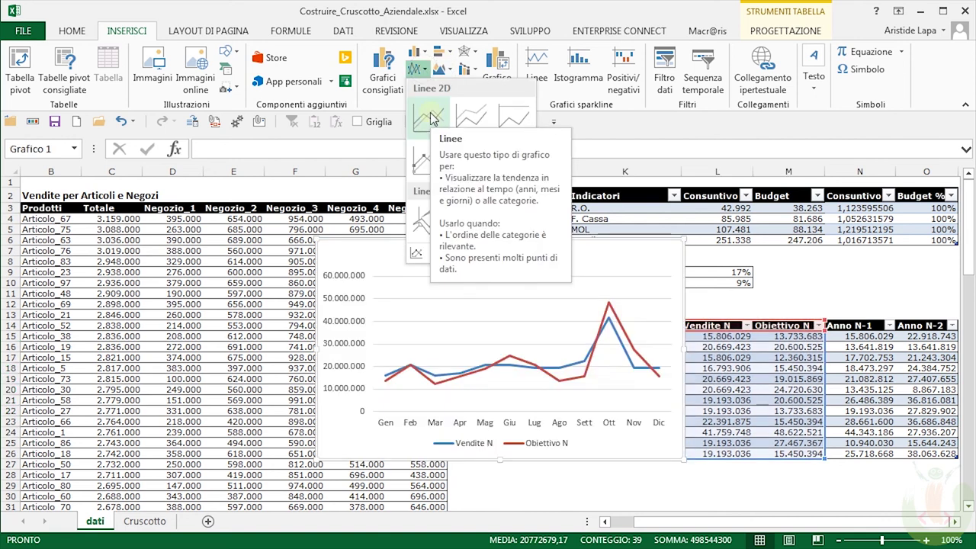
{"action": "left_click", "coordinate": [432, 119]}
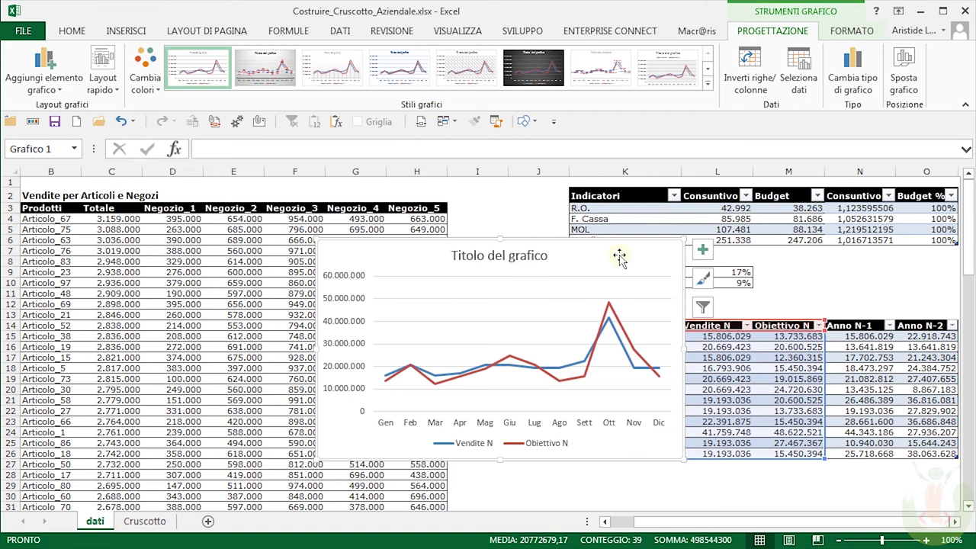
Step: Move the line chart onto the Cruscotto sheet as an embedded object
{"action": "left_click", "coordinate": [903, 73]}
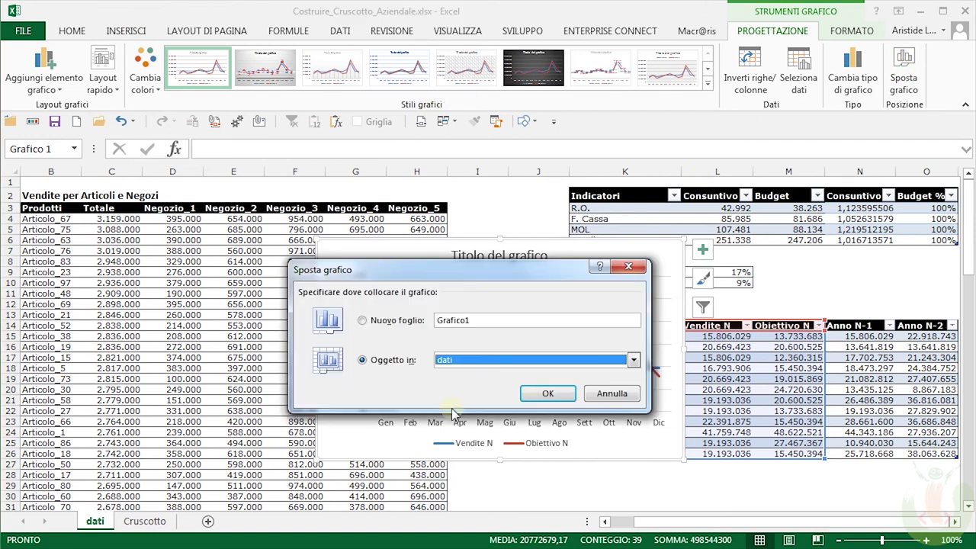
{"action": "left_click", "coordinate": [548, 359]}
{"action": "left_click", "coordinate": [492, 384]}
{"action": "left_click", "coordinate": [547, 394]}
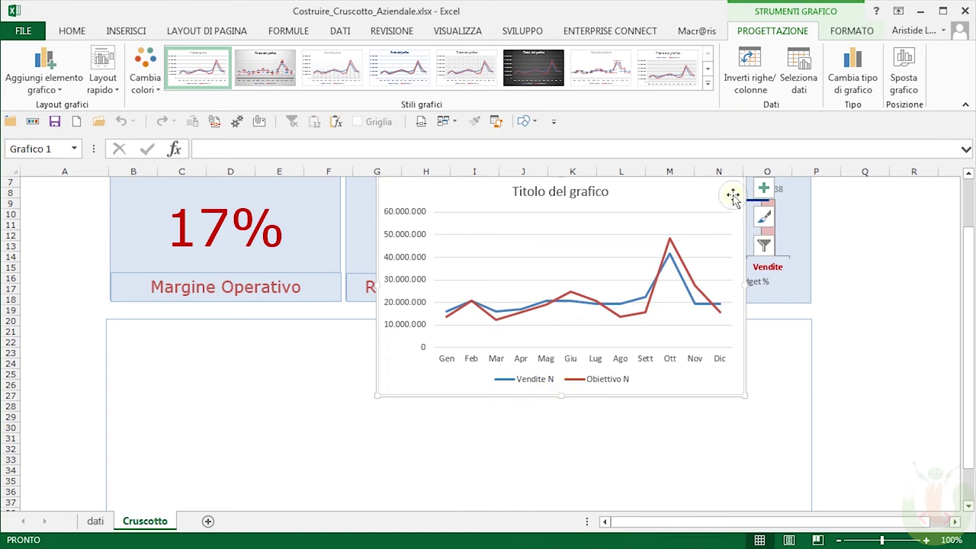
Step: Place the chart in the right half of the lower dashboard box and delete its title
{"action": "left_click_drag", "start_coordinate": [733, 196], "coordinate": [794, 340]}
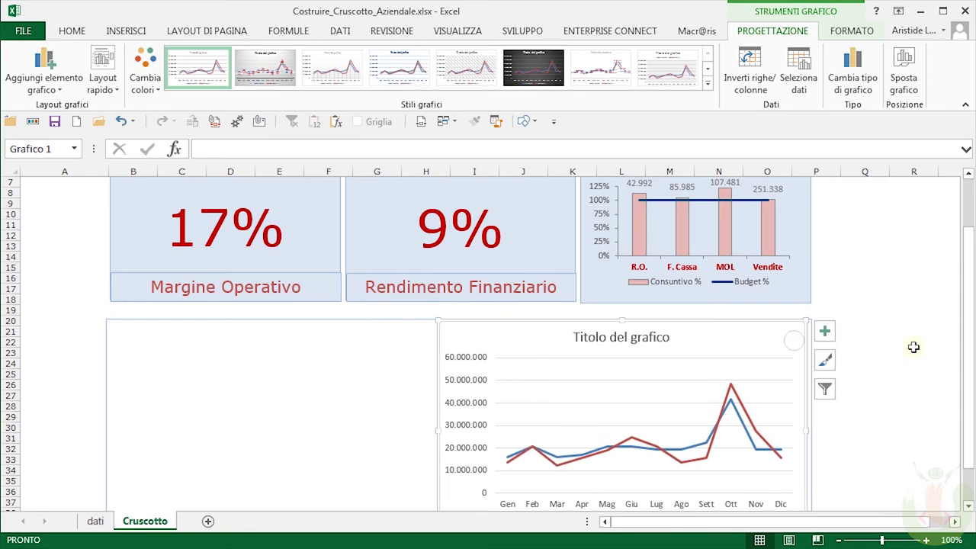
{"action": "left_click", "coordinate": [649, 344]}
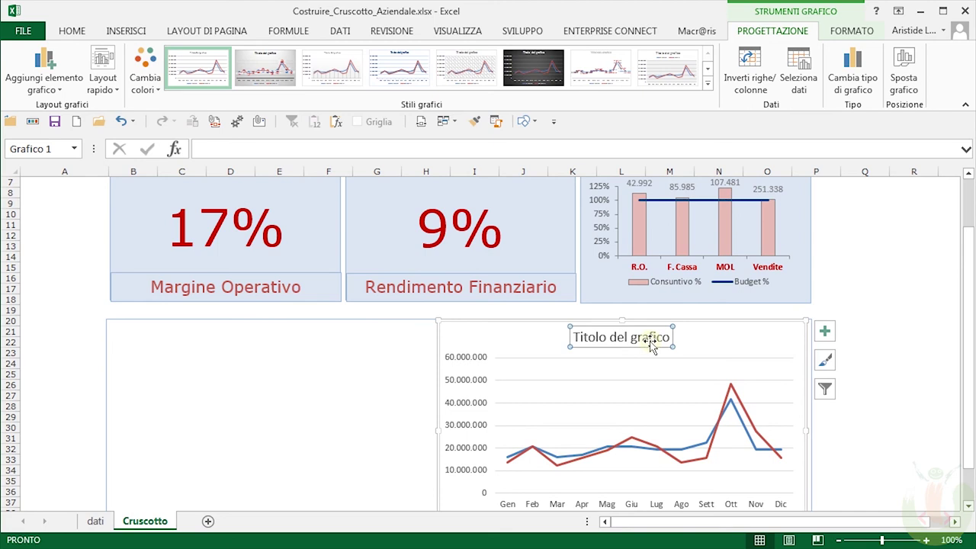
{"action": "key", "text": "Delete"}
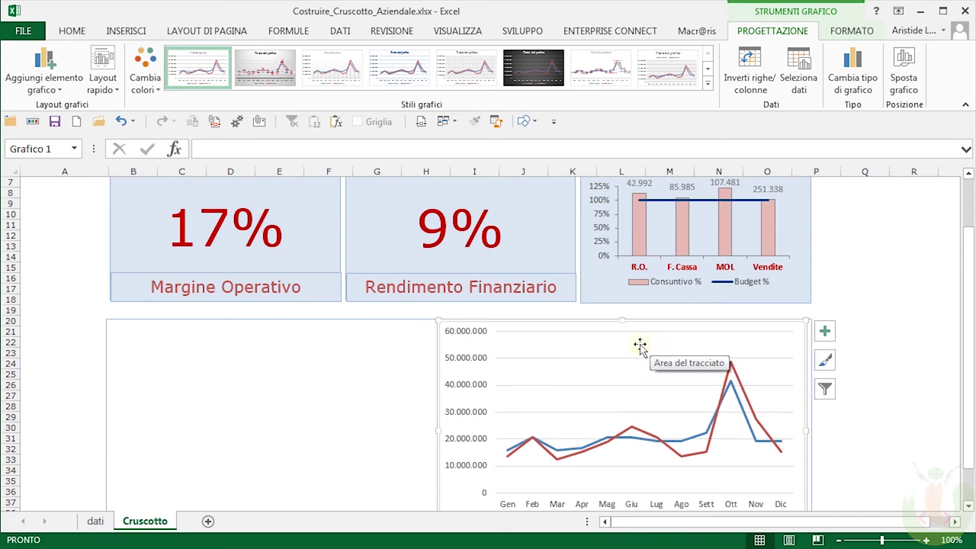
{"action": "scroll", "coordinate": [579, 381], "scroll_direction": "down", "scroll_amount": 1}
{"action": "scroll", "coordinate": [228, 343], "scroll_direction": "down", "scroll_amount": 1}
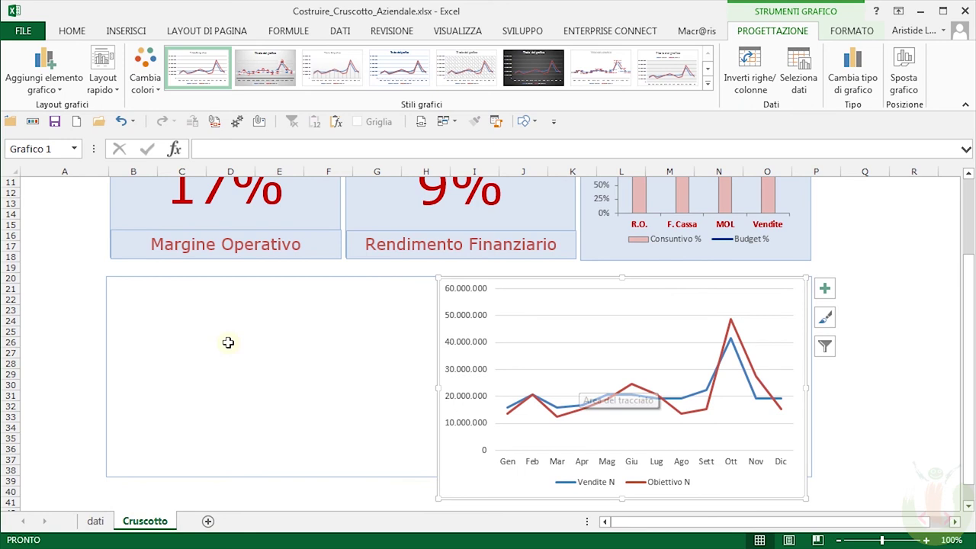
{"action": "left_click", "coordinate": [153, 344]}
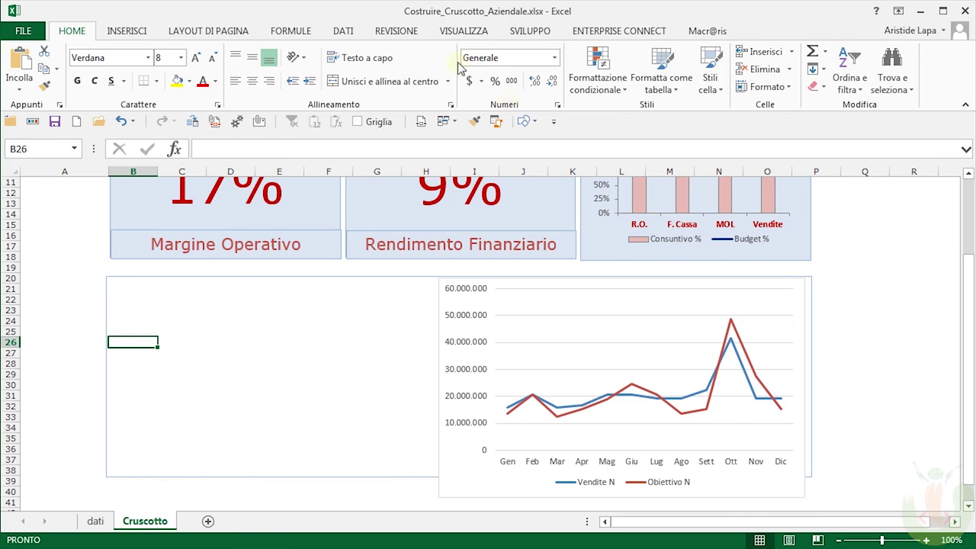
Step: Draw a form-control Combo Box over cell B26 on the Cruscotto dashboard
{"action": "left_click", "coordinate": [531, 32]}
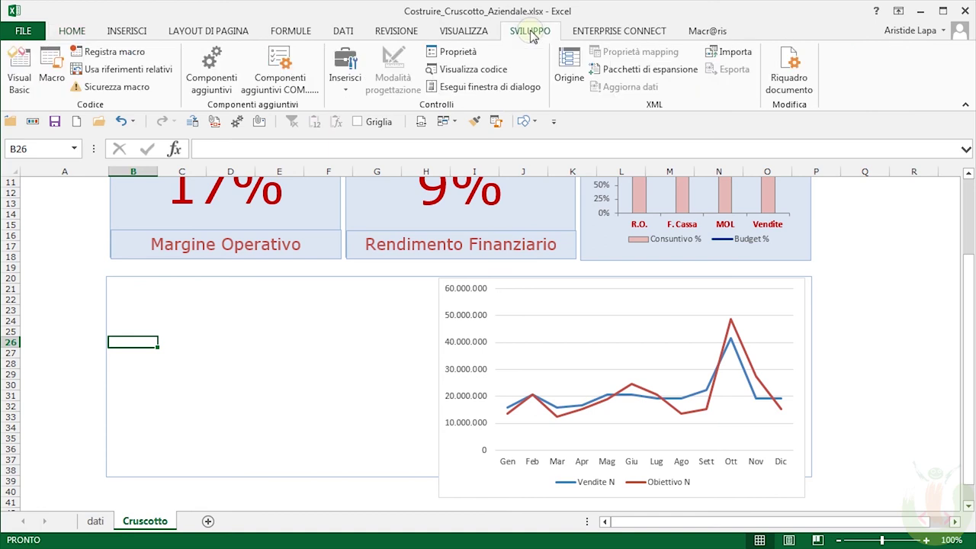
{"action": "left_click", "coordinate": [346, 88]}
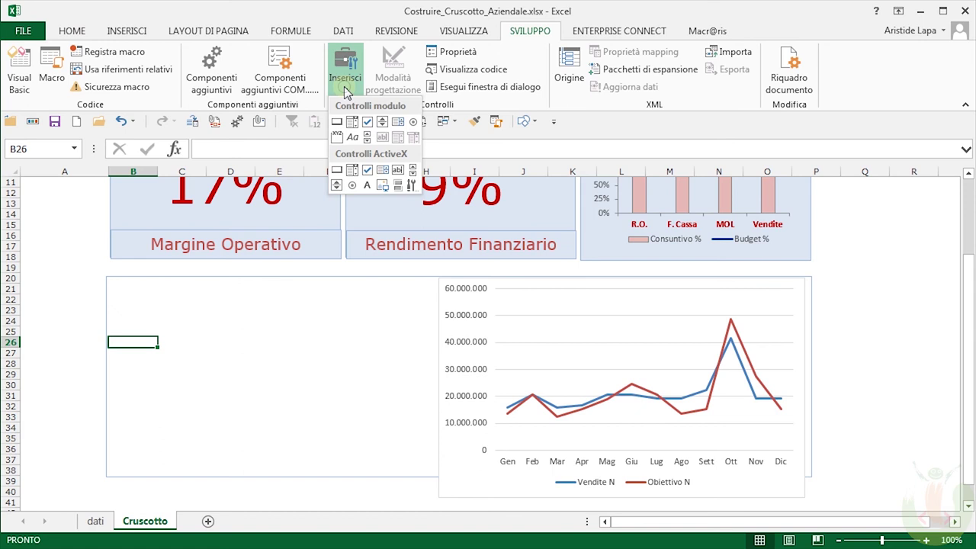
{"action": "left_click", "coordinate": [352, 123]}
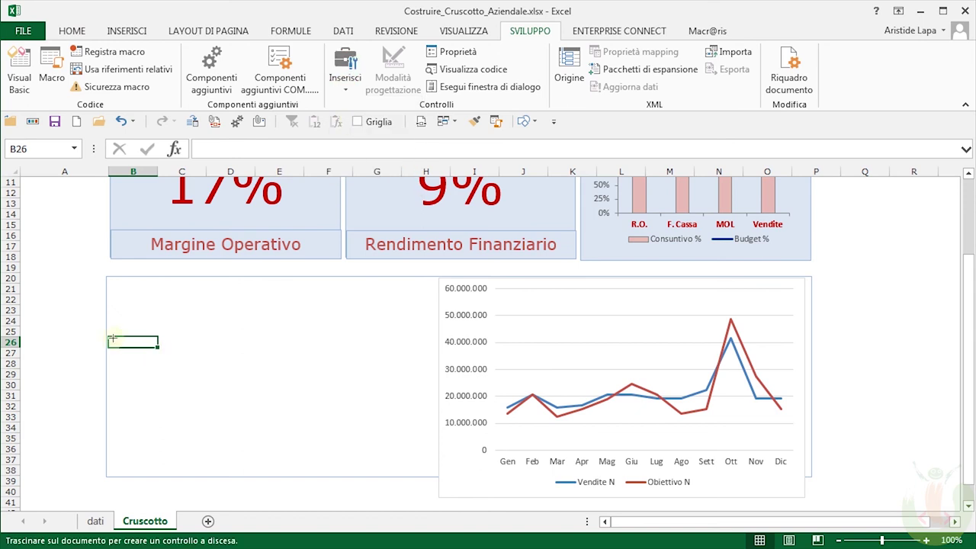
{"action": "left_click_drag", "start_coordinate": [107, 337], "coordinate": [218, 343]}
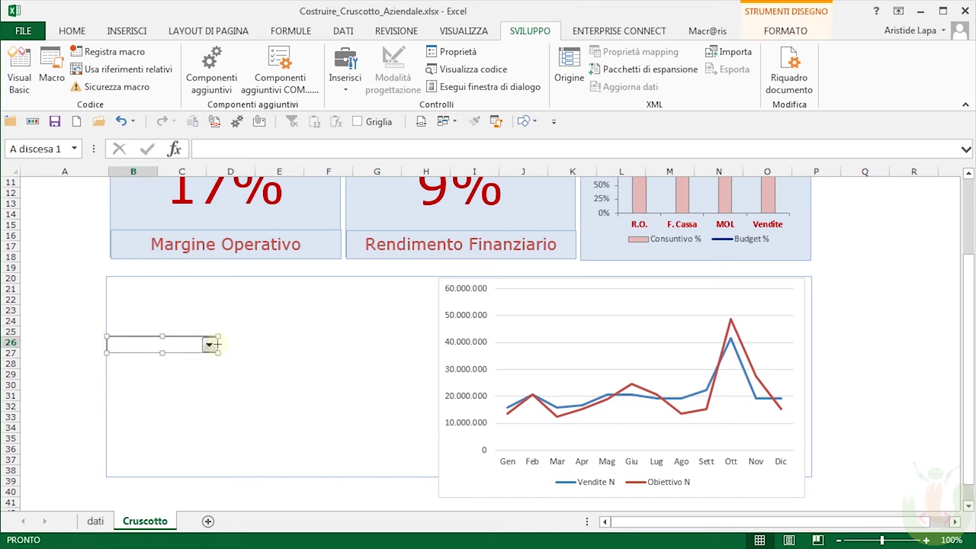
{"action": "left_click", "coordinate": [199, 346]}
Step: Open the combo box's Format Control, cancel without changes, and return to the dati sheet
{"action": "right_click", "coordinate": [199, 345]}
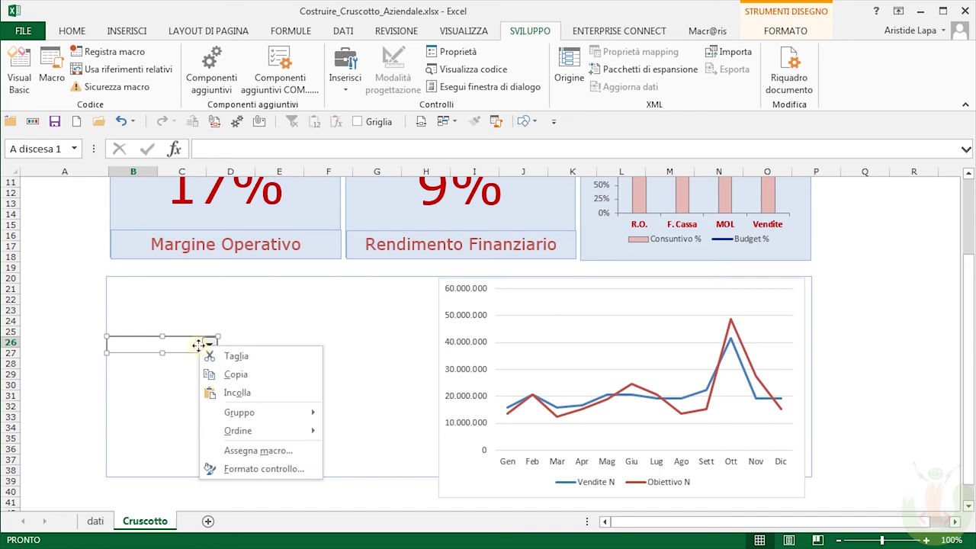
{"action": "left_click", "coordinate": [289, 470]}
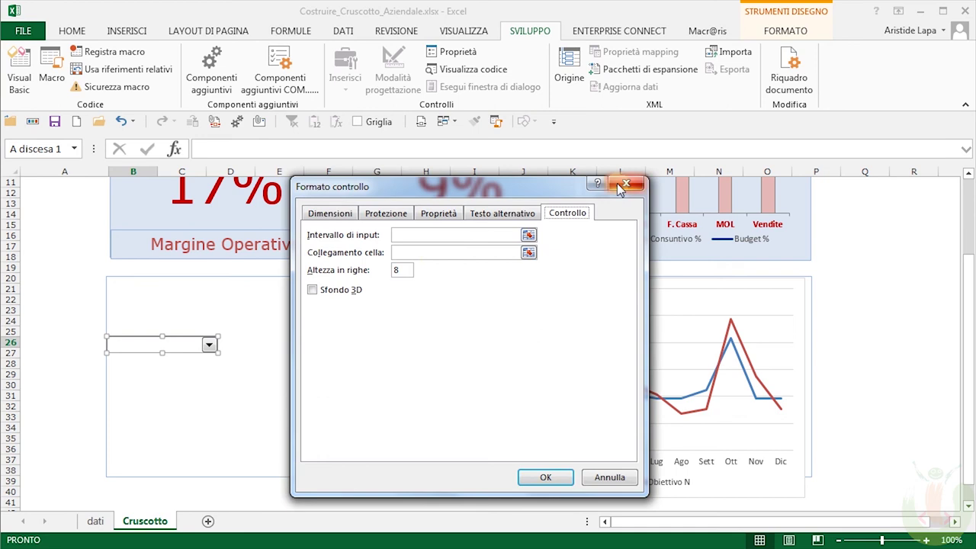
{"action": "left_click", "coordinate": [608, 478]}
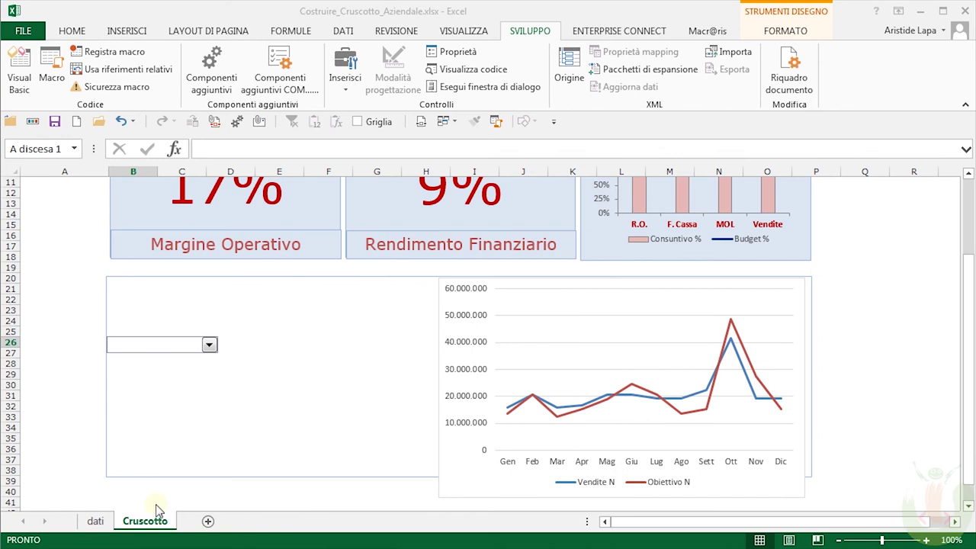
{"action": "left_click", "coordinate": [96, 522]}
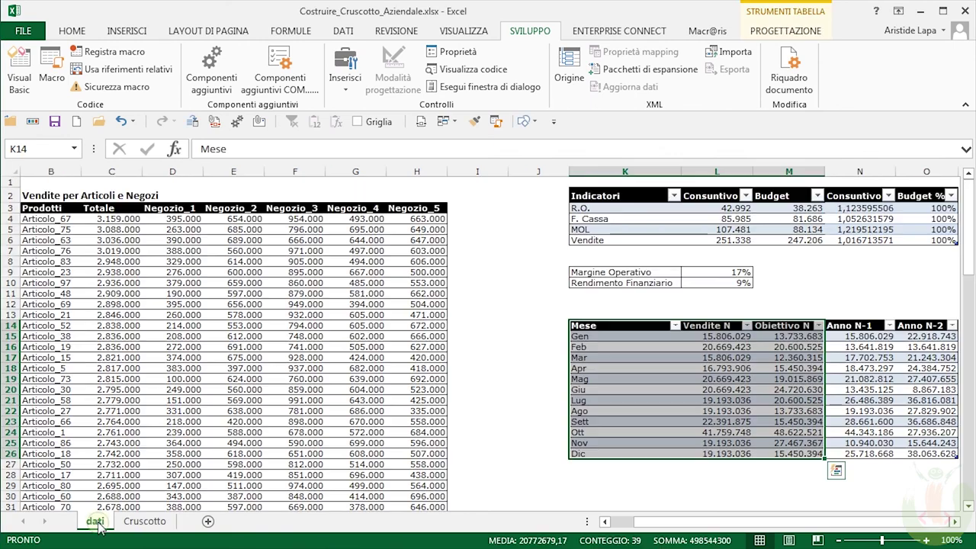
Step: Copy headers M14:O14 (Obiettivo N, Anno N-1, Anno N-2) and paste them transposed into Cruscotto A21:A23
{"action": "left_click", "coordinate": [782, 326]}
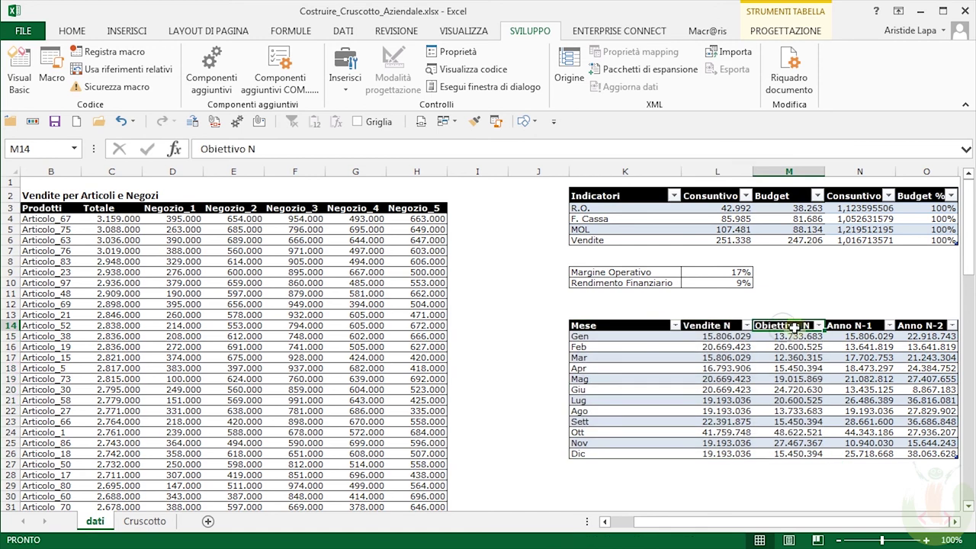
{"action": "left_click_drag", "start_coordinate": [793, 326], "coordinate": [925, 325]}
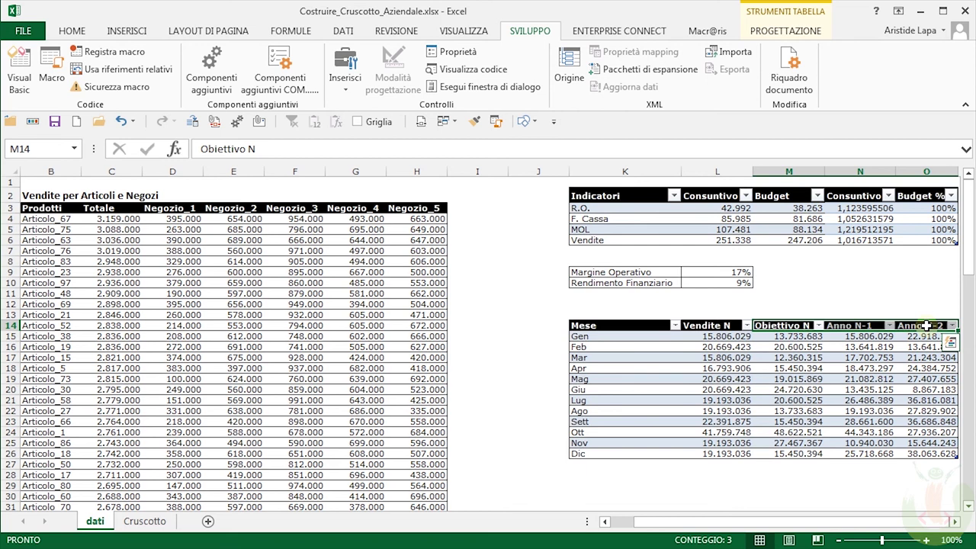
{"action": "key", "text": "ctrl+c"}
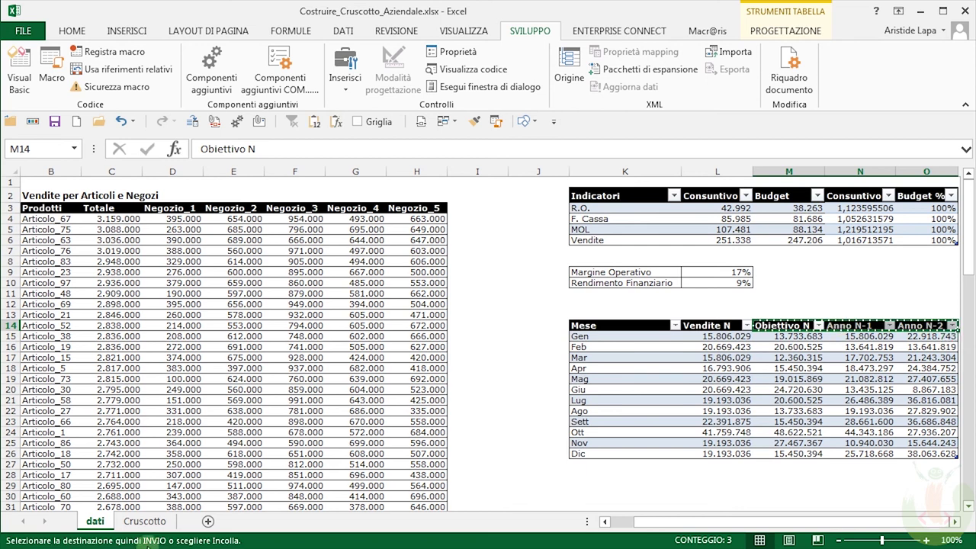
{"action": "left_click", "coordinate": [145, 521]}
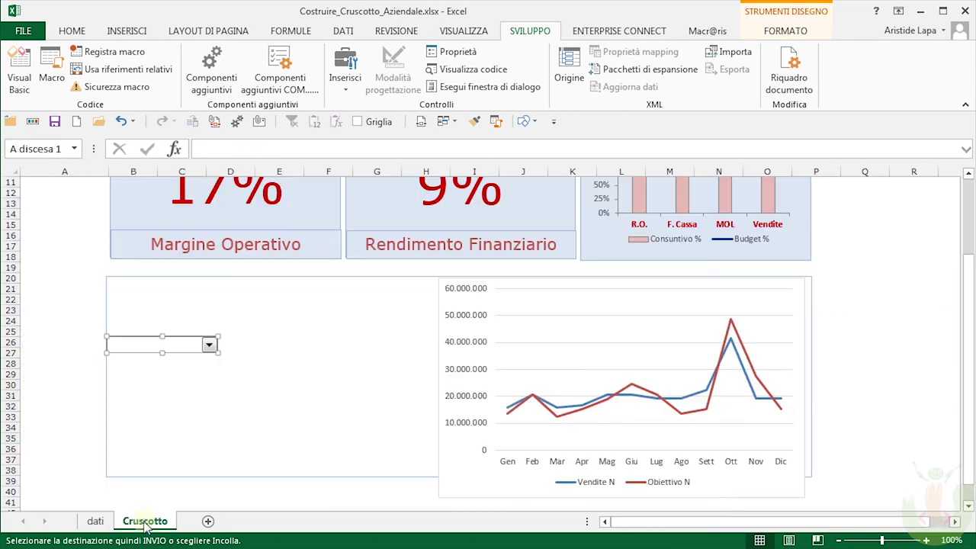
{"action": "left_click", "coordinate": [57, 290]}
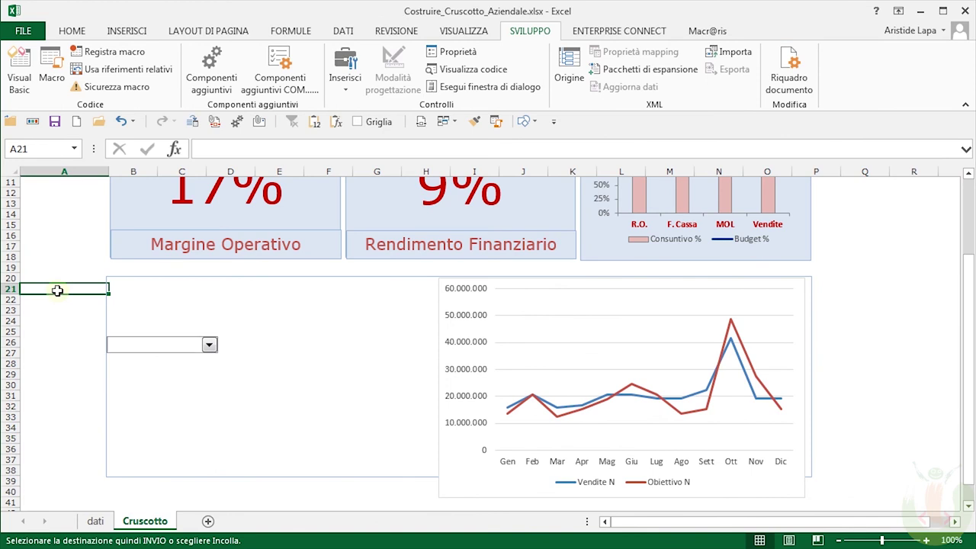
{"action": "right_click", "coordinate": [57, 291]}
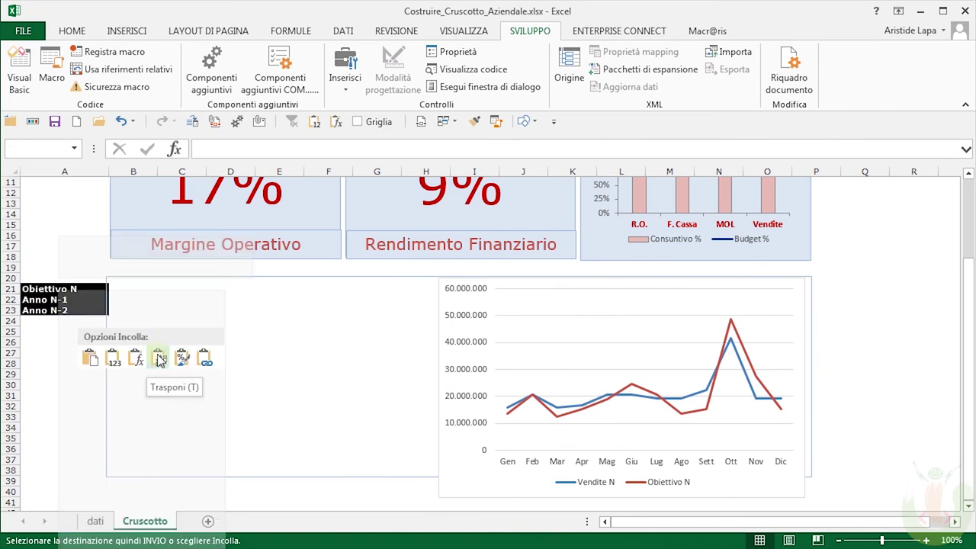
{"action": "left_click", "coordinate": [159, 360]}
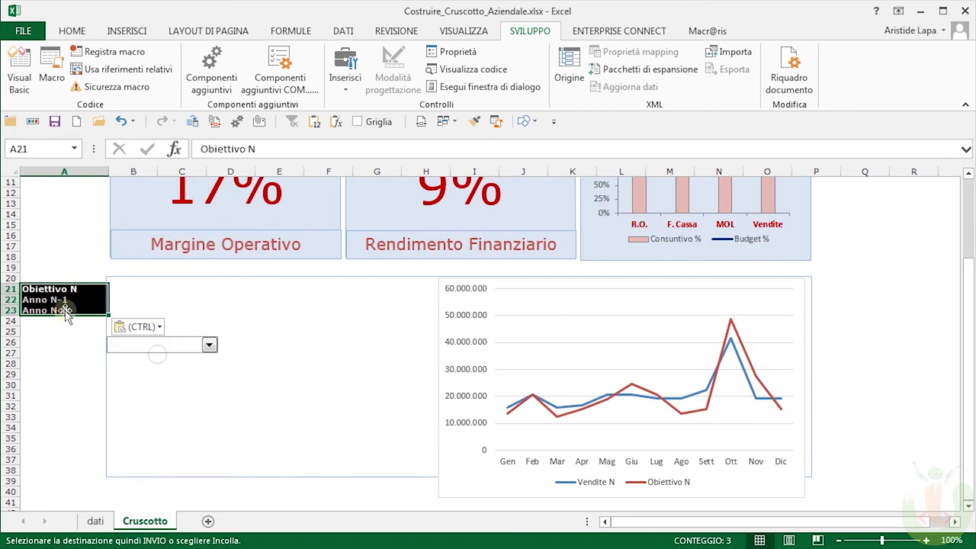
{"action": "left_click", "coordinate": [83, 277]}
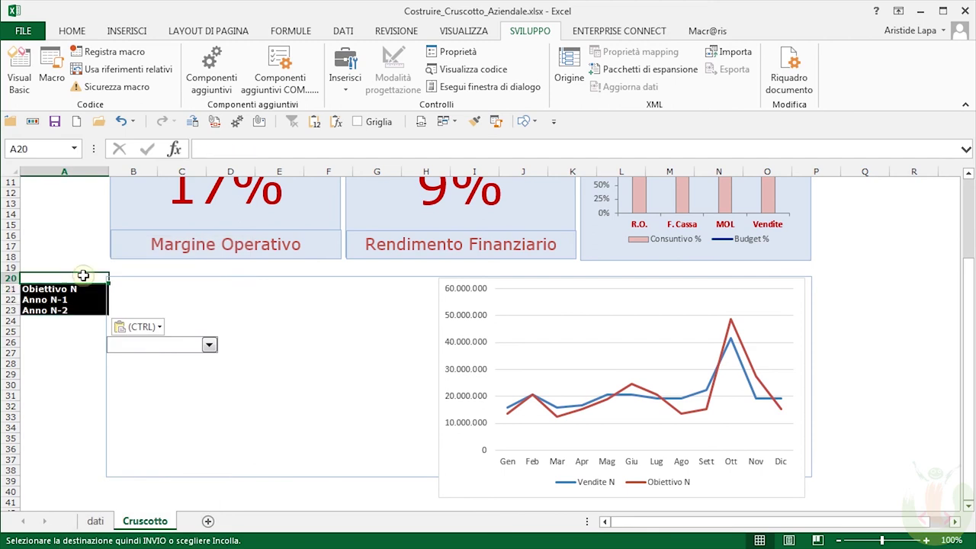
{"action": "left_click", "coordinate": [80, 289]}
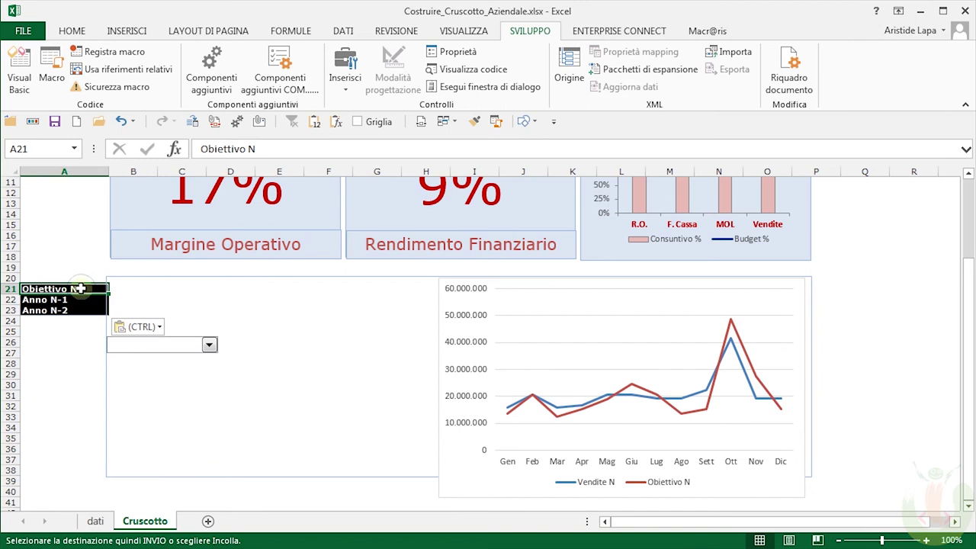
{"action": "left_click_drag", "start_coordinate": [80, 288], "coordinate": [80, 311]}
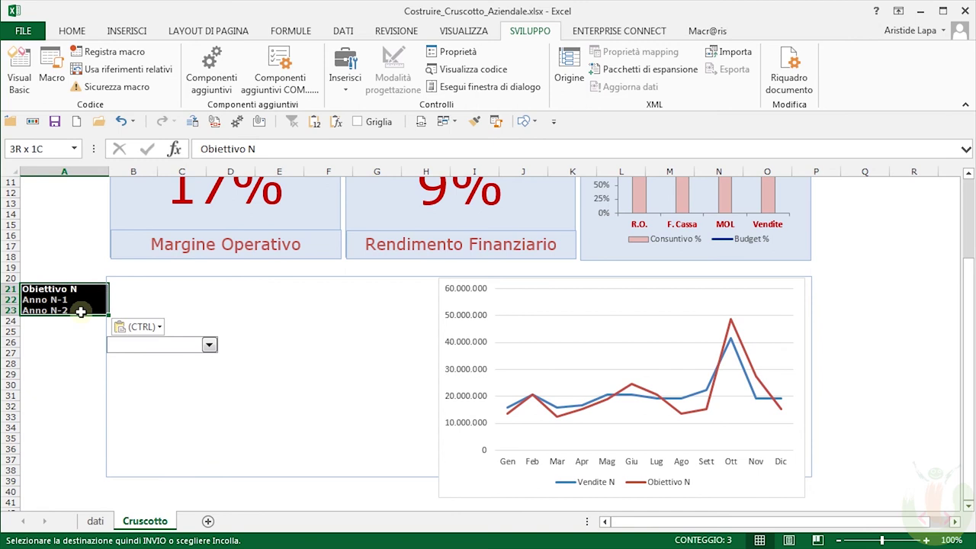
Step: Name the A21:A23 header range graficoLineeScegliere in the Name Box
{"action": "left_click", "coordinate": [39, 148]}
{"action": "type", "text": "gt"}
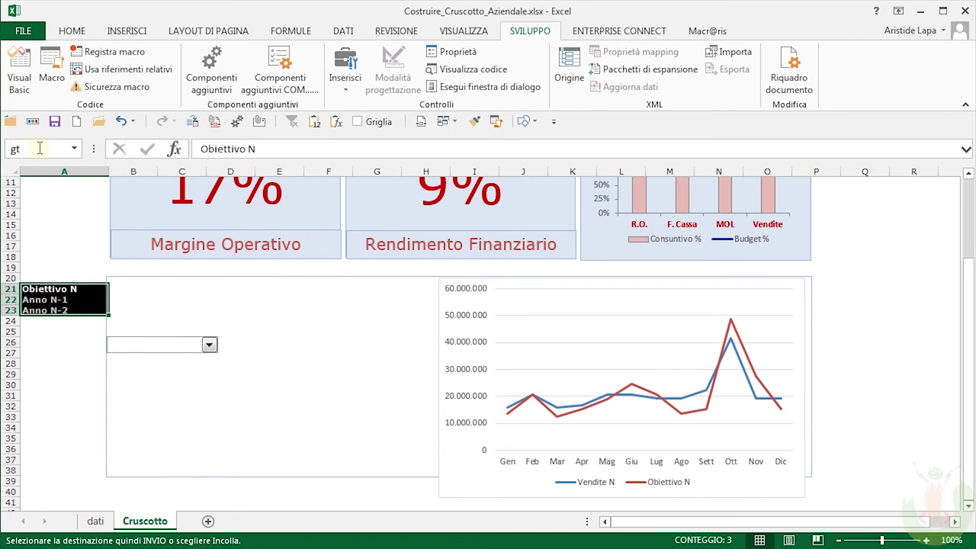
{"action": "key", "text": "BackSpace"}
{"action": "type", "text": "re"}
{"action": "key", "text": "BackSpace"}
{"action": "type", "text": "afic"}
{"action": "type", "text": "o"}
{"action": "type", "text": "Line"}
{"action": "type", "text": "e"}
{"action": "type", "text": "s"}
{"action": "type", "text": "ce"}
{"action": "type", "text": "glier"}
{"action": "key", "text": "Return"}
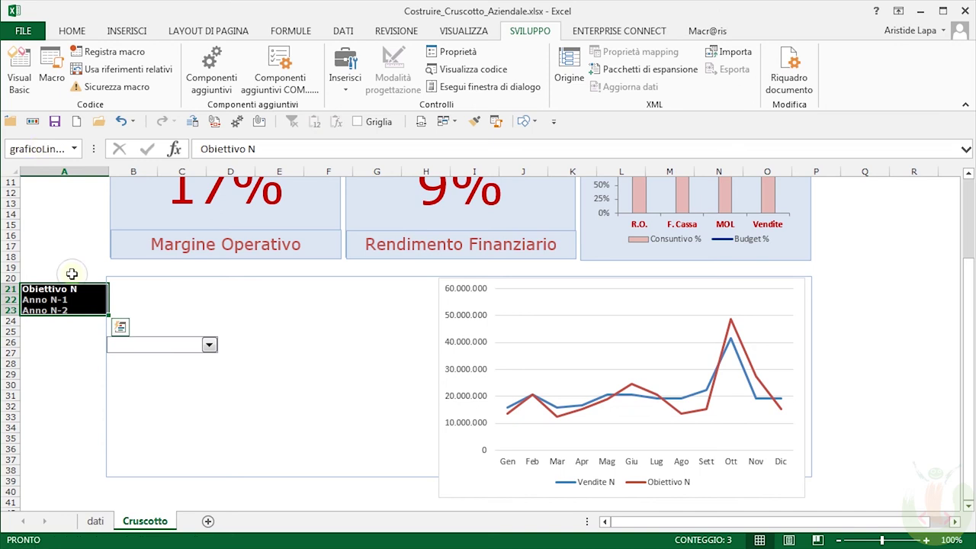
Step: Name cell A20 graficoCasellaComb
{"action": "left_click", "coordinate": [72, 273]}
{"action": "left_click", "coordinate": [44, 149]}
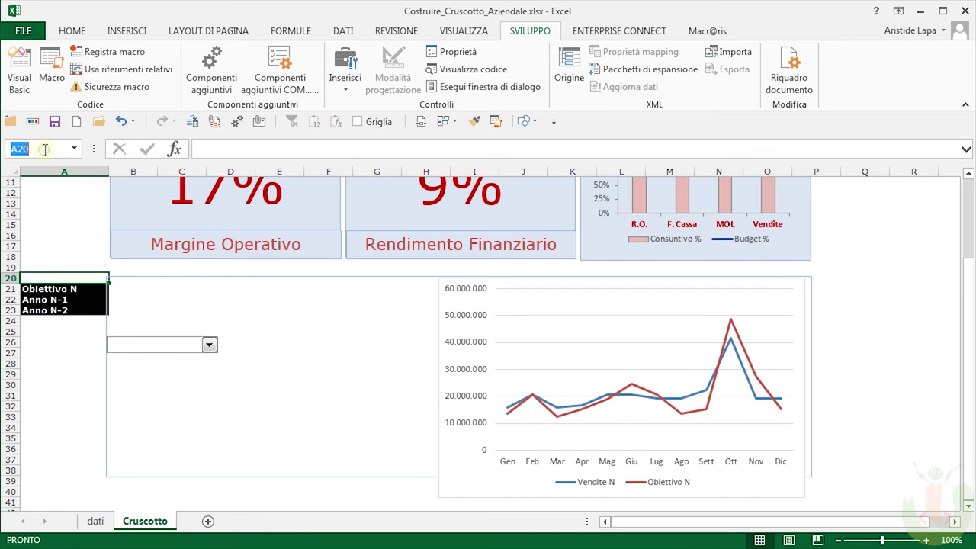
{"action": "type", "text": "graf"}
{"action": "type", "text": "ico"}
{"action": "type", "text": "Cas"}
{"action": "type", "text": "ell"}
{"action": "type", "text": "aCom"}
{"action": "type", "text": "b"}
{"action": "key", "text": "Return"}
{"action": "left_click", "coordinate": [70, 31]}
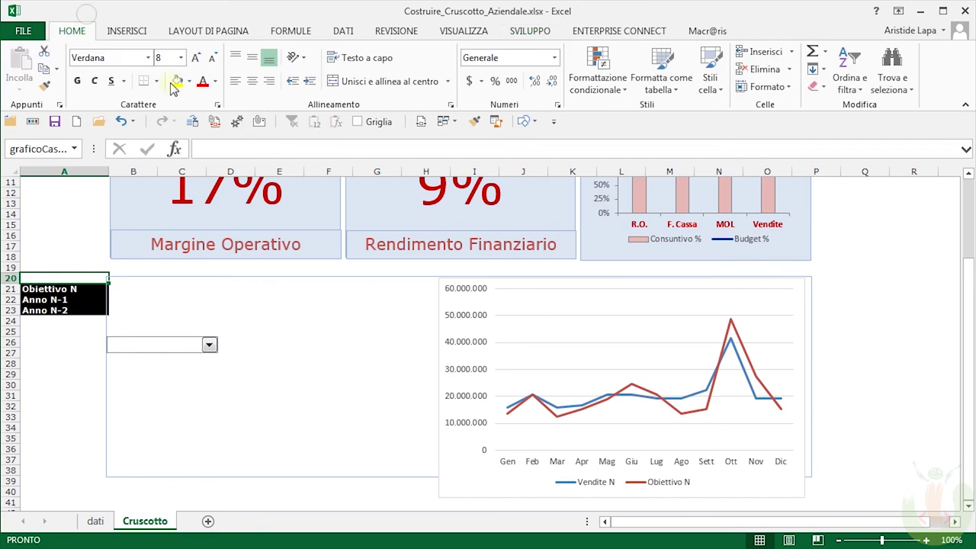
Step: Fill cell A20 yellow and give cell A25 a graficoTitolo chart-title name
{"action": "left_click", "coordinate": [177, 81]}
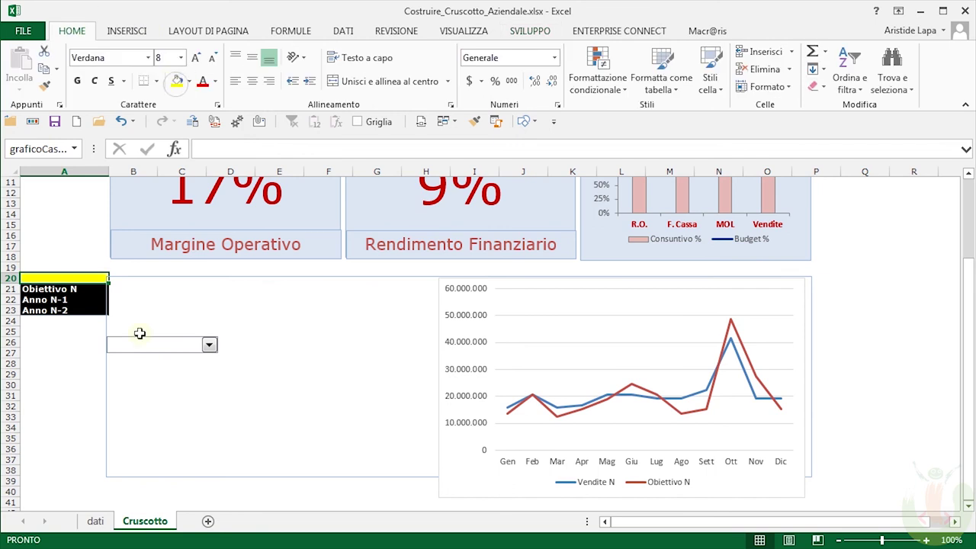
{"action": "left_click", "coordinate": [57, 332]}
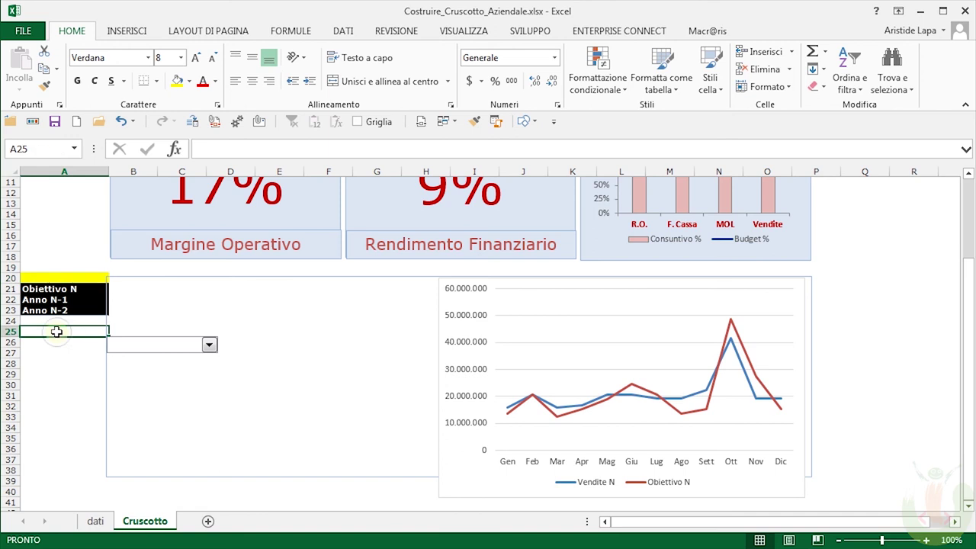
{"action": "left_click", "coordinate": [44, 147]}
{"action": "type", "text": "G"}
{"action": "type", "text": "r"}
{"action": "type", "text": "a"}
{"action": "type", "text": "fico"}
{"action": "type", "text": "Lito"}
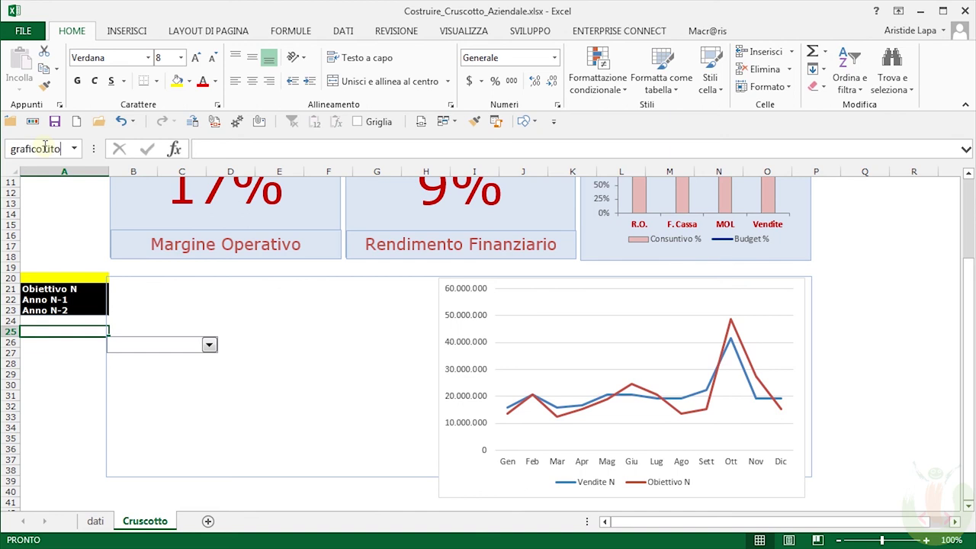
{"action": "type", "text": "lo"}
{"action": "type", "text": "Ech"}
{"action": "key", "text": "BackSpace"}
{"action": "key", "text": "BackSpace"}
{"action": "type", "text": "tichett"}
{"action": "type", "text": "e"}
{"action": "key", "text": "Return"}
Step: Fill cell A25 orange
{"action": "left_click", "coordinate": [189, 81]}
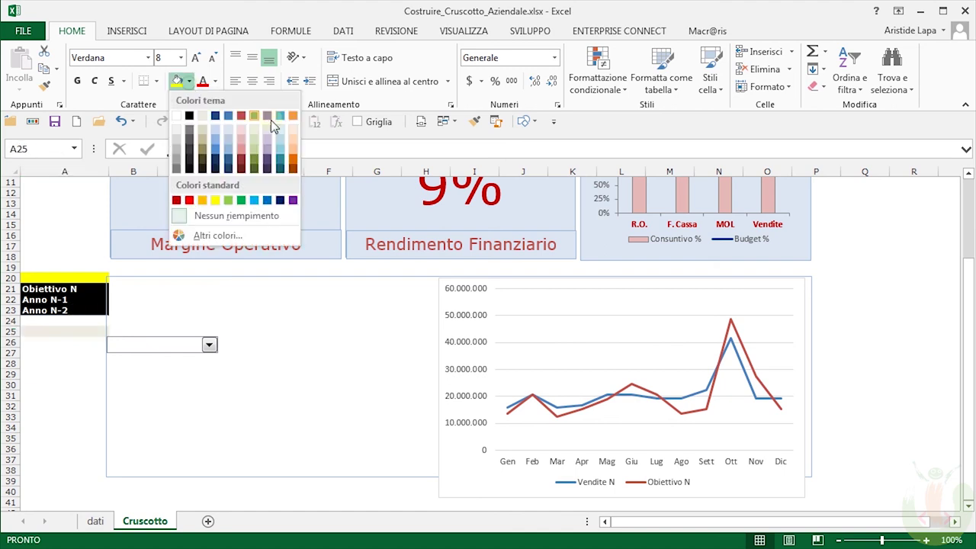
{"action": "left_click", "coordinate": [293, 116]}
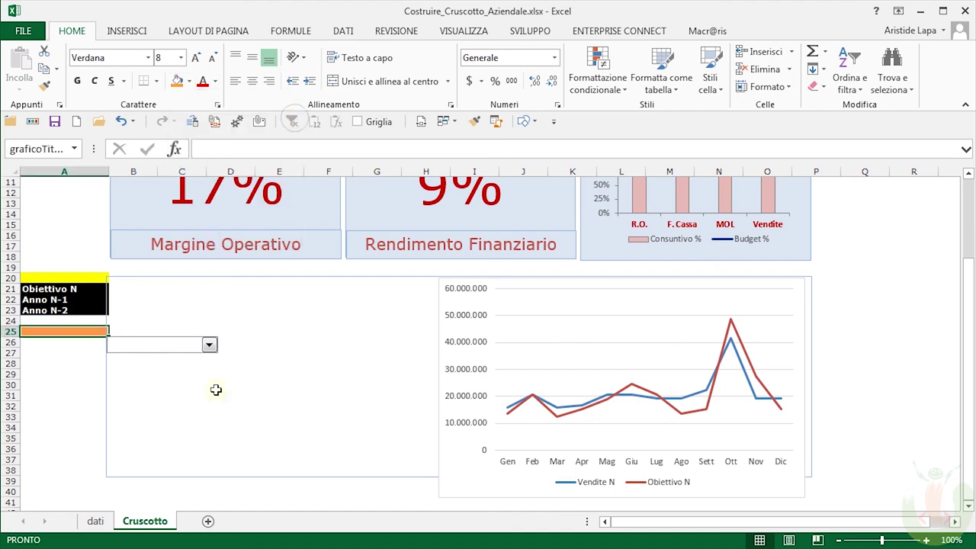
{"action": "right_click", "coordinate": [184, 342]}
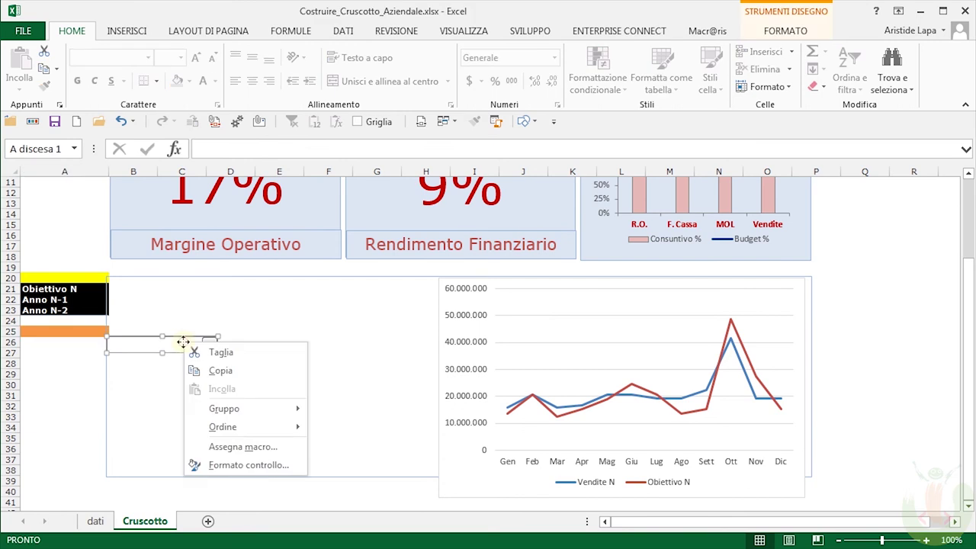
Step: Set the combo box input range graficolineescegliere, cell link graficocasellacomb, 3 drop-down lines, 3-D shading
{"action": "left_click", "coordinate": [270, 467]}
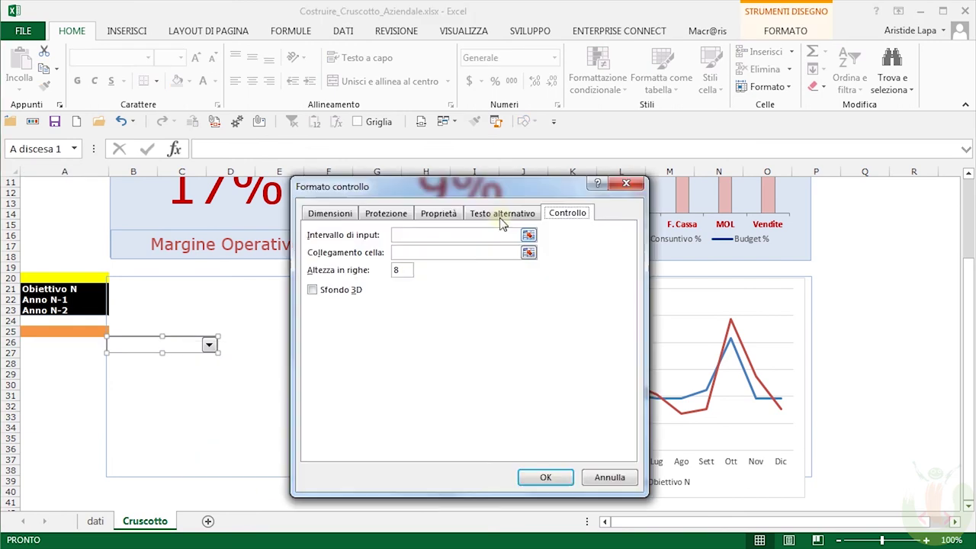
{"action": "left_click_drag", "start_coordinate": [464, 178], "coordinate": [442, 182]}
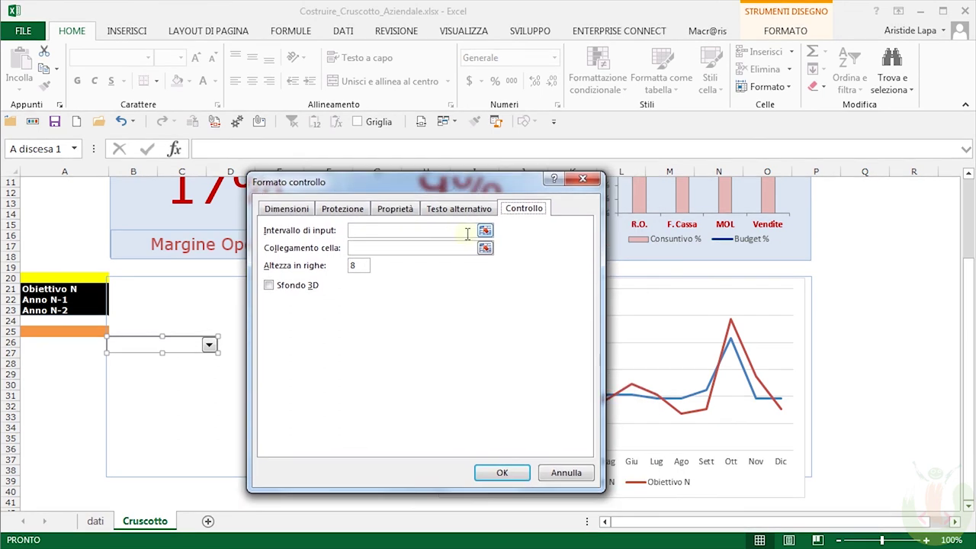
{"action": "left_click", "coordinate": [420, 235]}
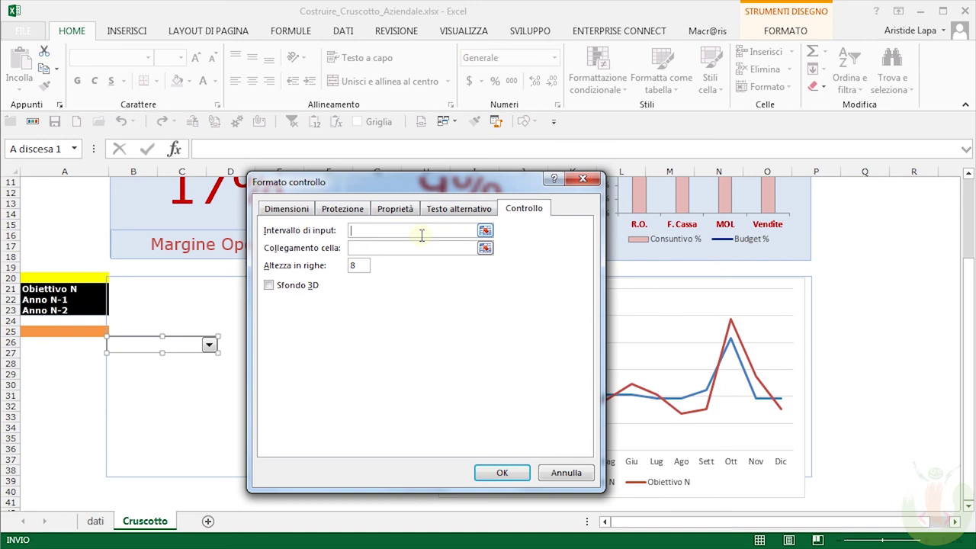
{"action": "type", "text": "graf"}
{"action": "type", "text": "icol"}
{"action": "type", "text": "inee"}
{"action": "type", "text": "scelgli"}
{"action": "type", "text": "ere"}
{"action": "left_click", "coordinate": [403, 250]}
{"action": "type", "text": "graficoc"}
{"action": "type", "text": "as"}
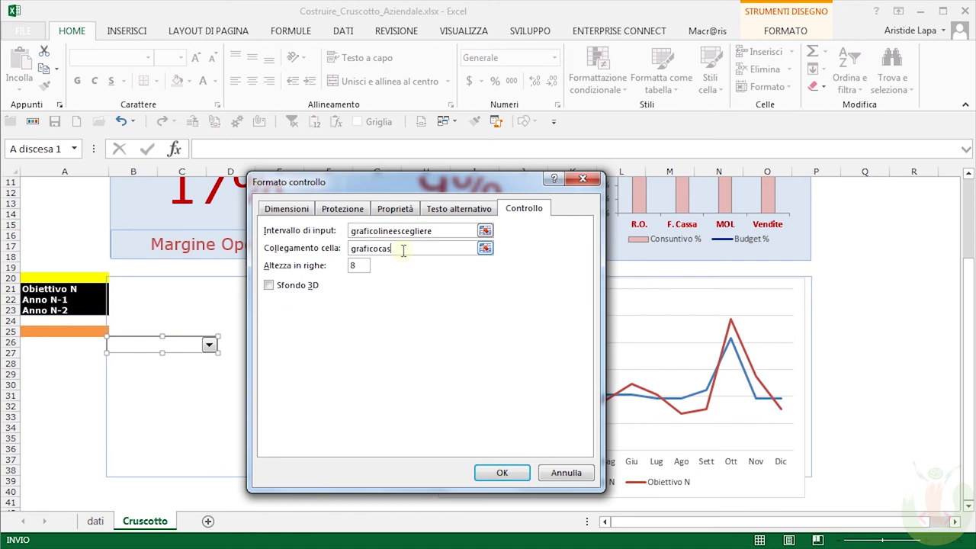
{"action": "type", "text": "ellacomb"}
{"action": "left_click", "coordinate": [363, 266]}
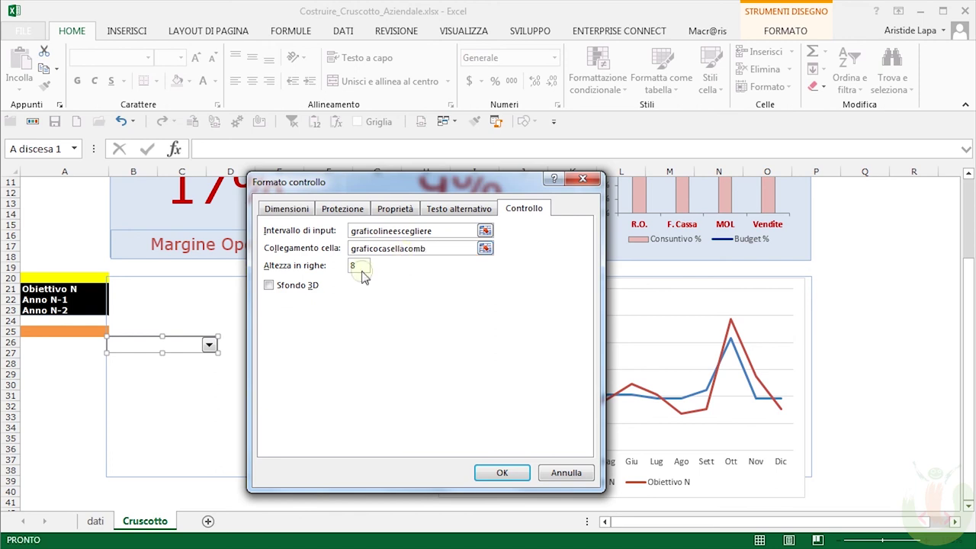
{"action": "key", "text": "BackSpace"}
{"action": "type", "text": "3"}
{"action": "left_click", "coordinate": [269, 287]}
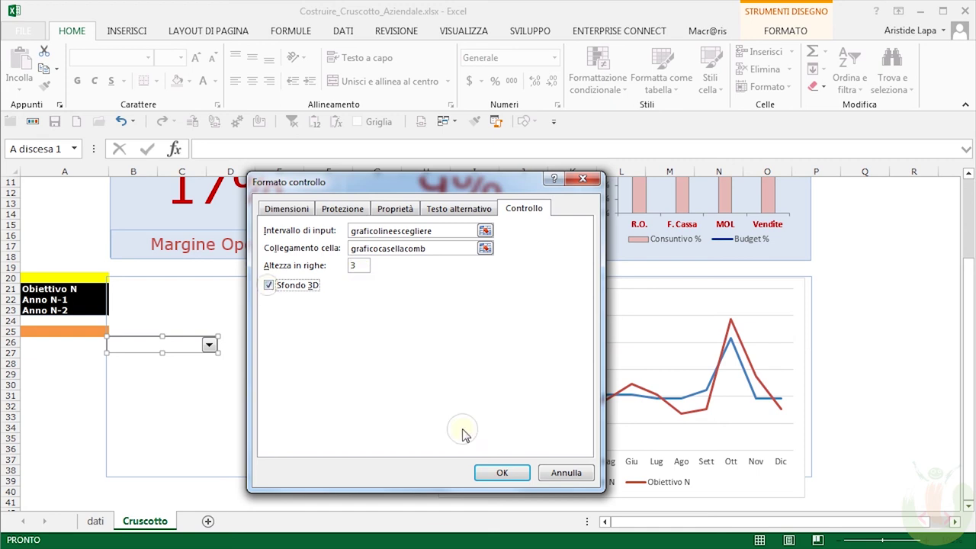
{"action": "left_click", "coordinate": [501, 473]}
{"action": "left_click", "coordinate": [209, 345]}
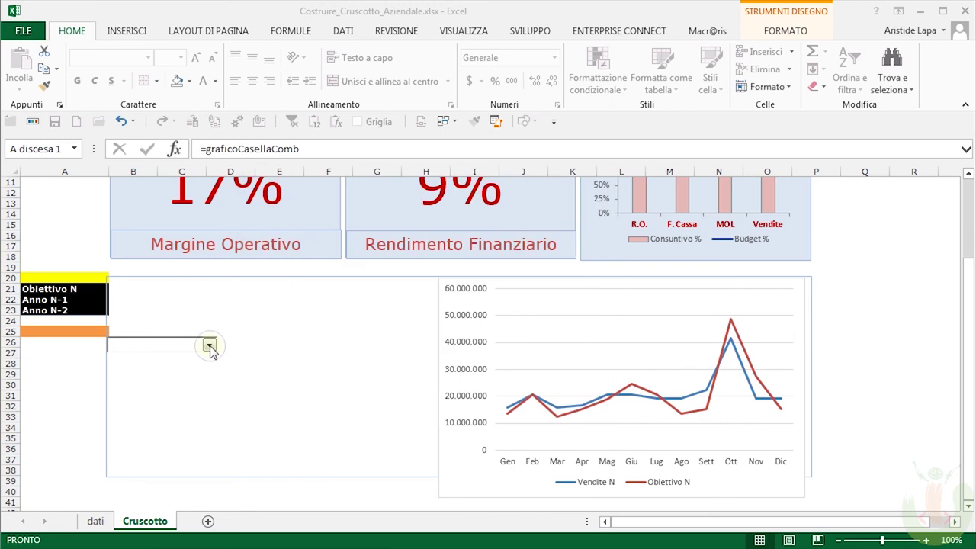
{"action": "left_click", "coordinate": [220, 345]}
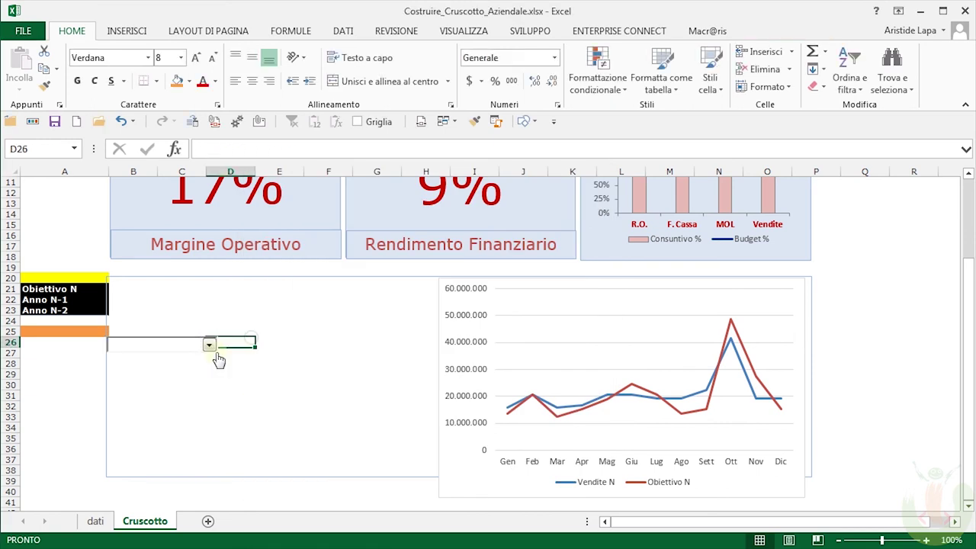
{"action": "left_click", "coordinate": [209, 345]}
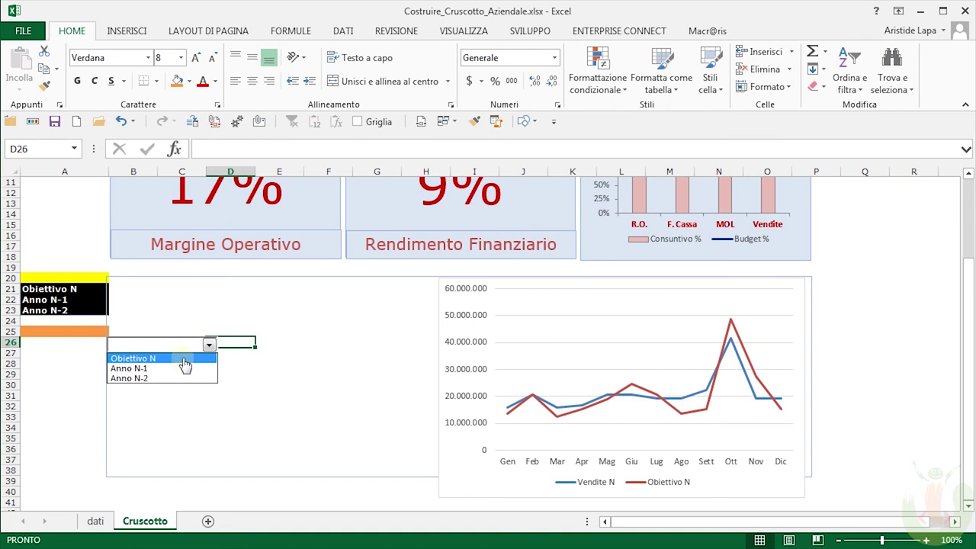
{"action": "left_click", "coordinate": [185, 358]}
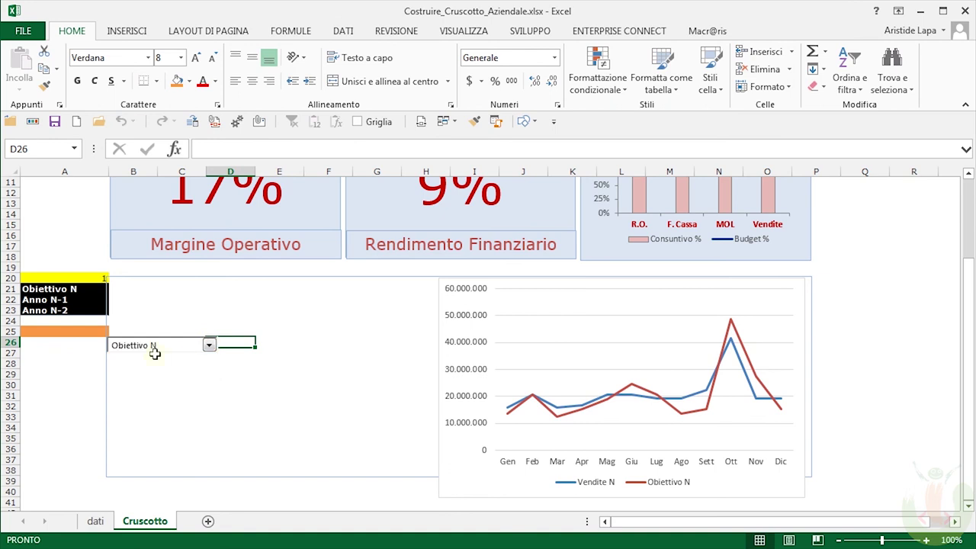
{"action": "left_click", "coordinate": [167, 350]}
{"action": "left_click", "coordinate": [86, 279]}
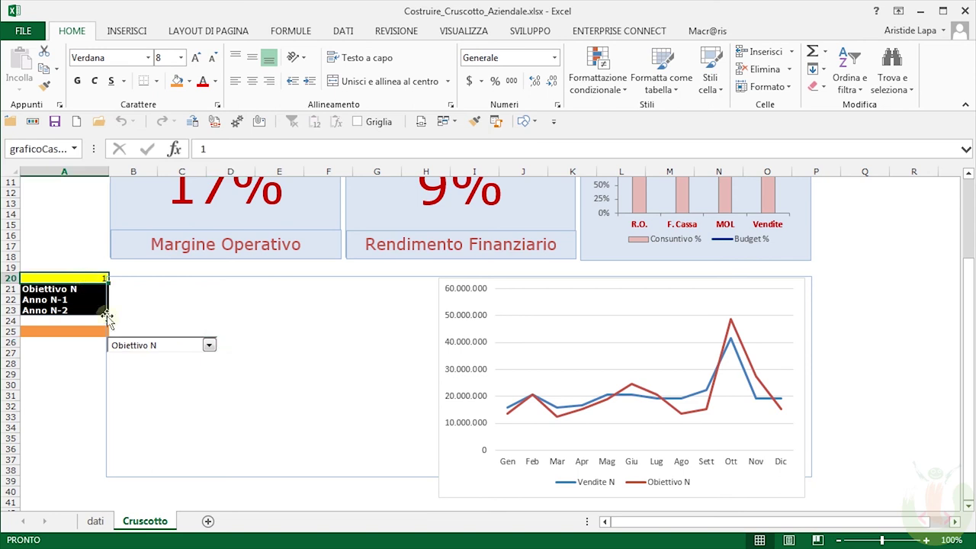
{"action": "left_click", "coordinate": [78, 330]}
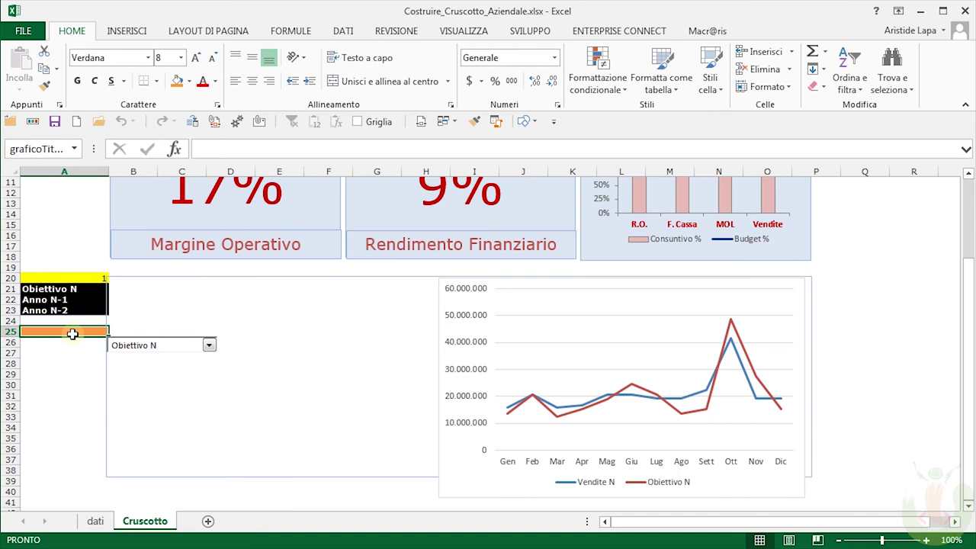
Step: Enter =INDICE(graficoLineeScegliere;graficoCasellaComb) in cell A25
{"action": "type", "text": "=indi"}
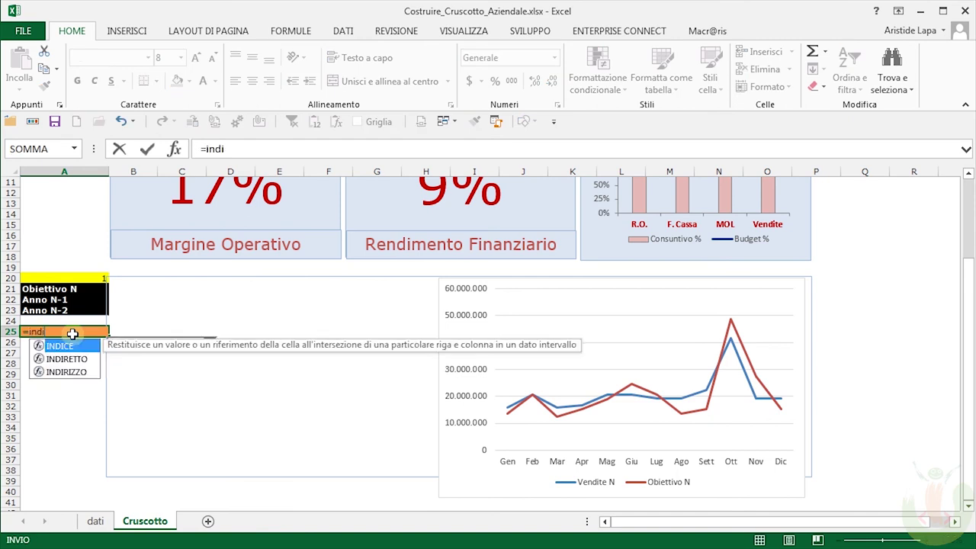
{"action": "type", "text": "ce"}
{"action": "key", "text": "Tab"}
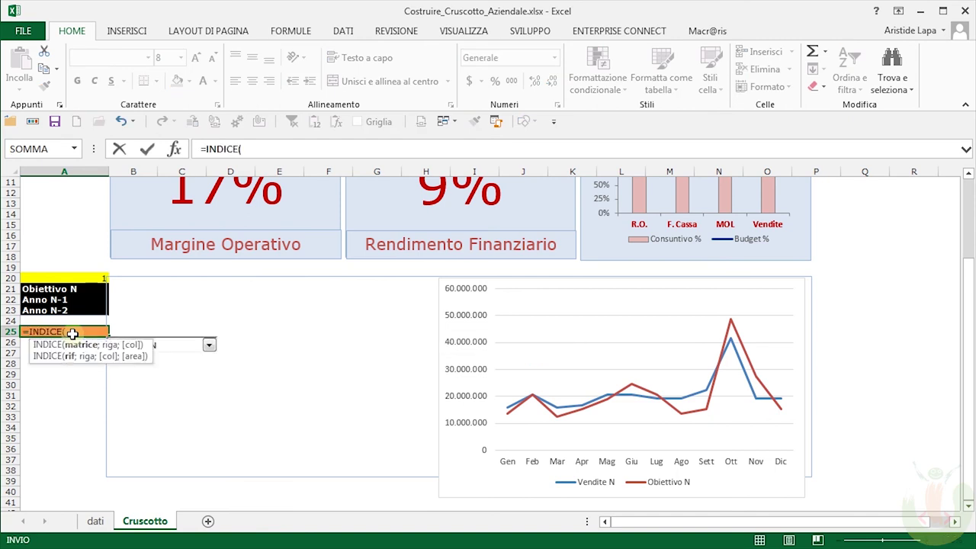
{"action": "type", "text": "g"}
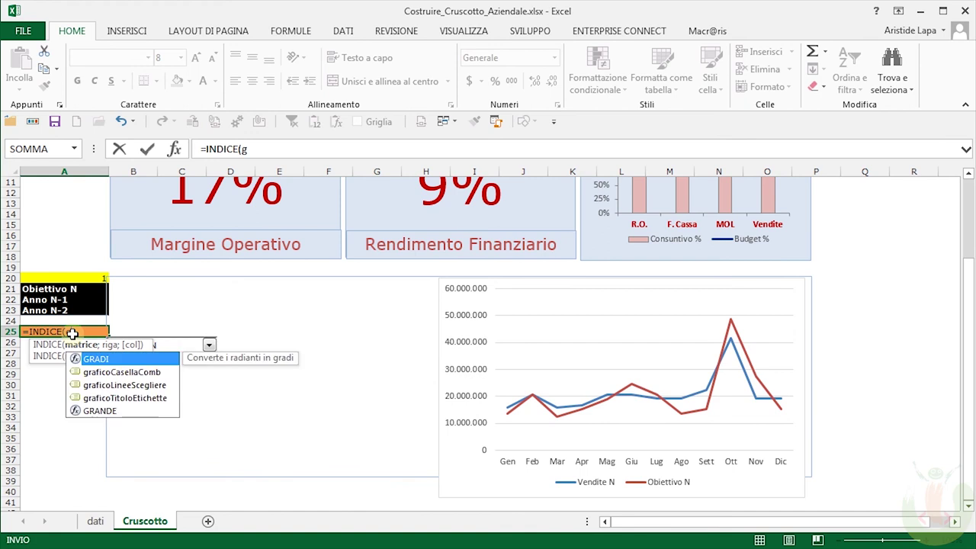
{"action": "type", "text": "raf"}
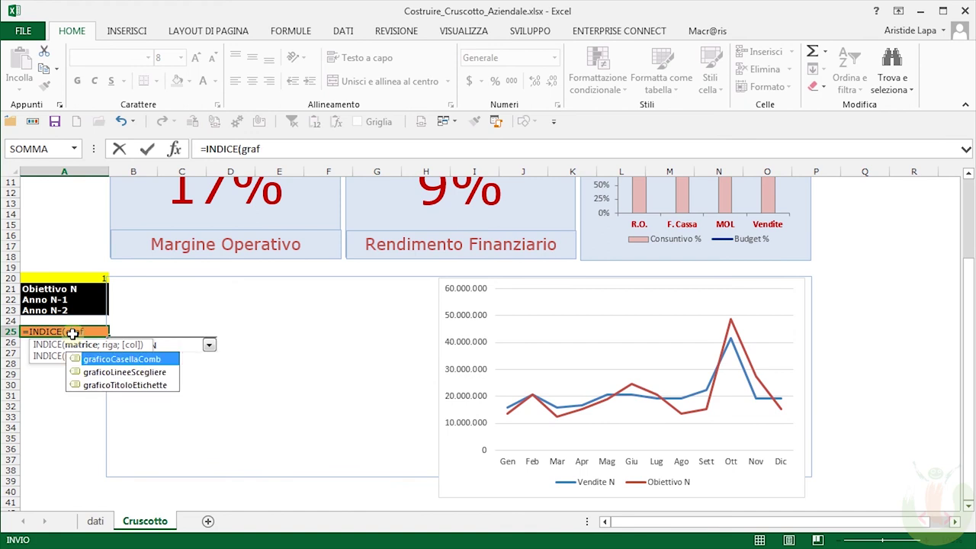
{"action": "key", "text": "Down"}
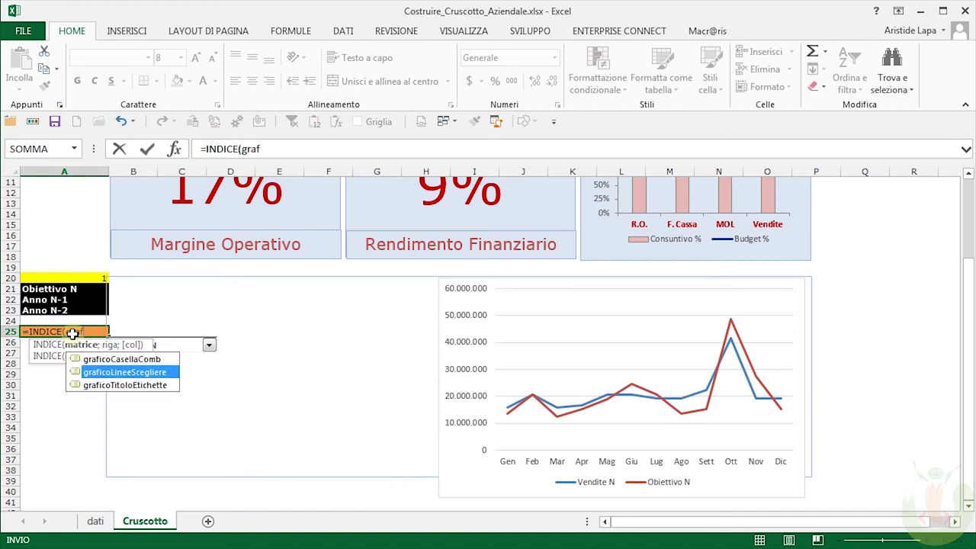
{"action": "key", "text": "Tab"}
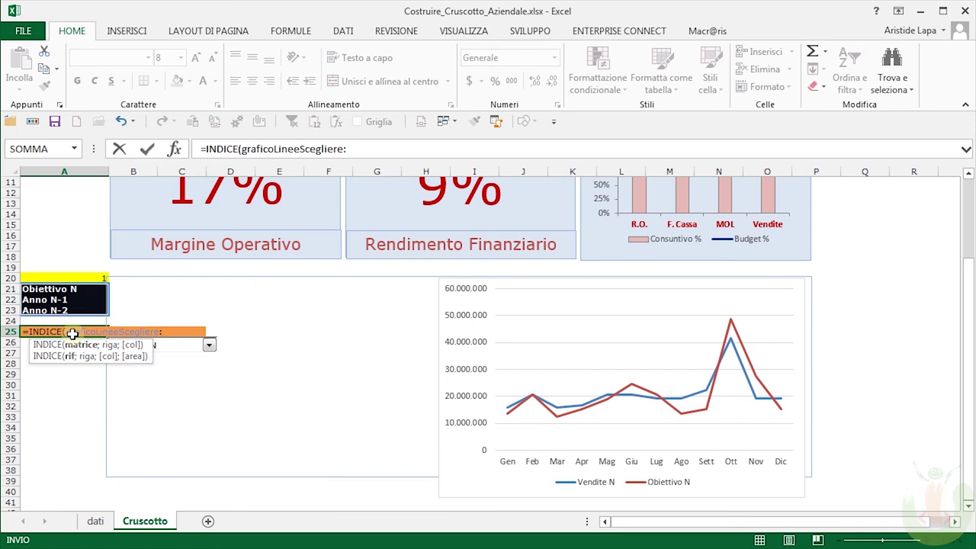
{"action": "key", "text": "BackSpace"}
{"action": "type", "text": ";"}
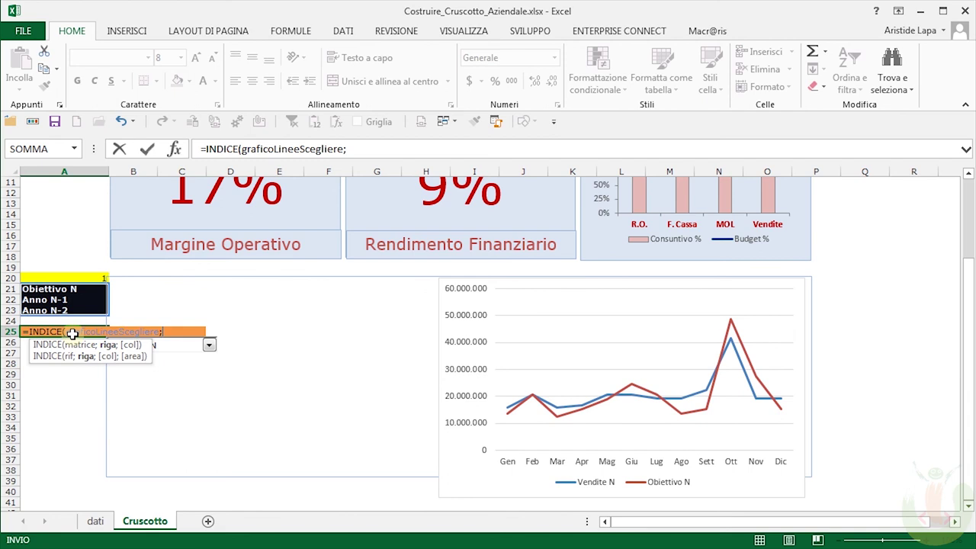
{"action": "type", "text": "gra"}
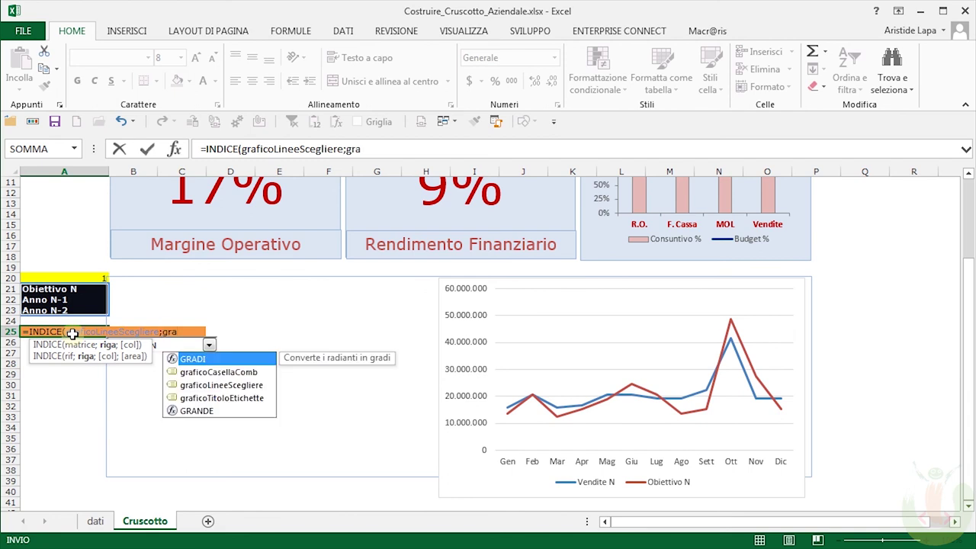
{"action": "key", "text": "Down"}
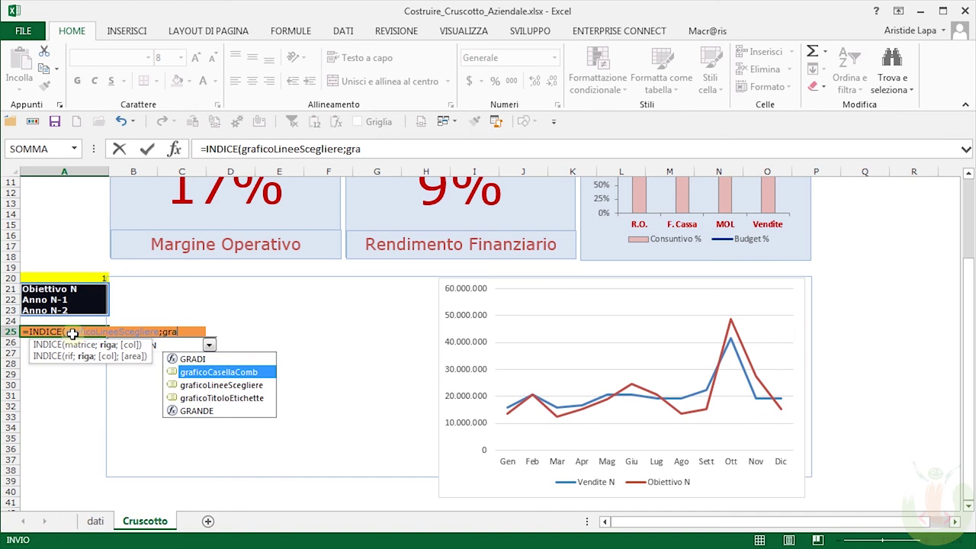
{"action": "key", "text": "Escape"}
{"action": "type", "text": "ficoCasellaComb"}
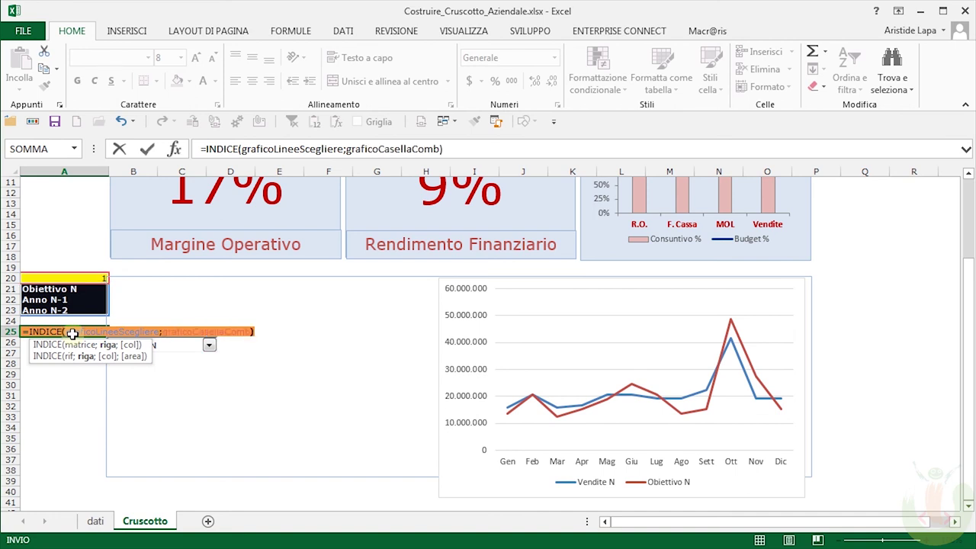
{"action": "key", "text": "ctrl+Return"}
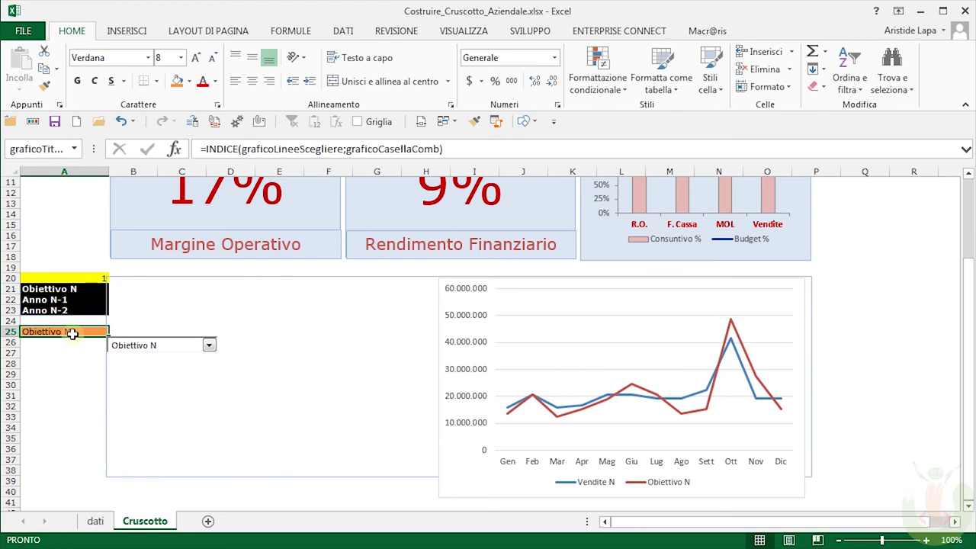
Step: Choose Anno N-1 in the combo box, changing A20 to 2
{"action": "left_click", "coordinate": [209, 346]}
{"action": "left_click", "coordinate": [162, 371]}
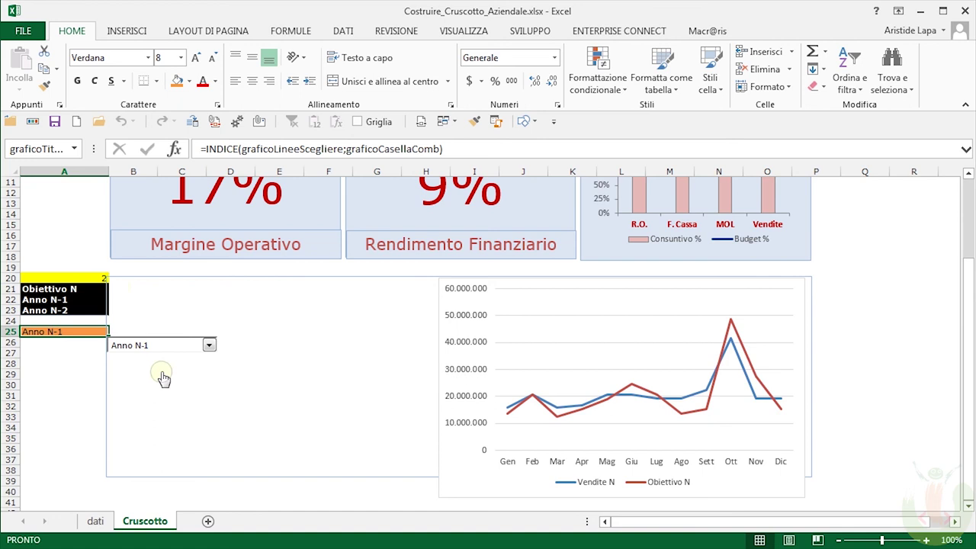
{"action": "left_click", "coordinate": [140, 287]}
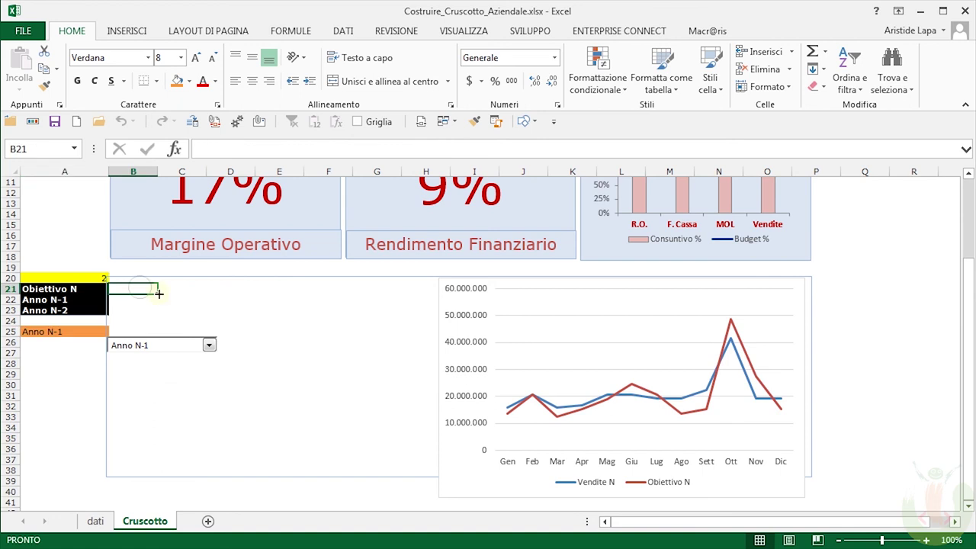
Step: Enter ="Vendite N Vs " & graficoTitoloEtichette in C21 as the dynamic chart title
{"action": "left_click", "coordinate": [182, 291]}
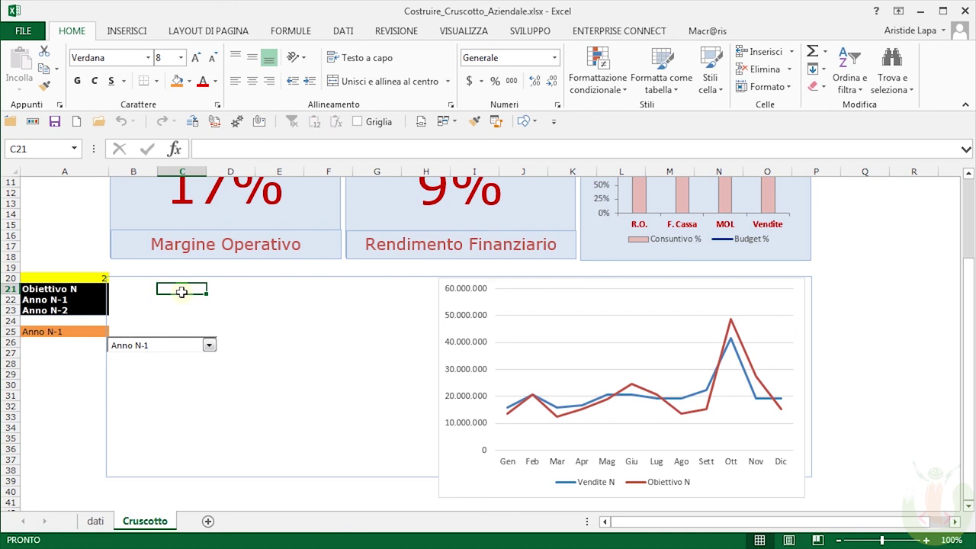
{"action": "left_click", "coordinate": [232, 148]}
{"action": "type", "text": "="}
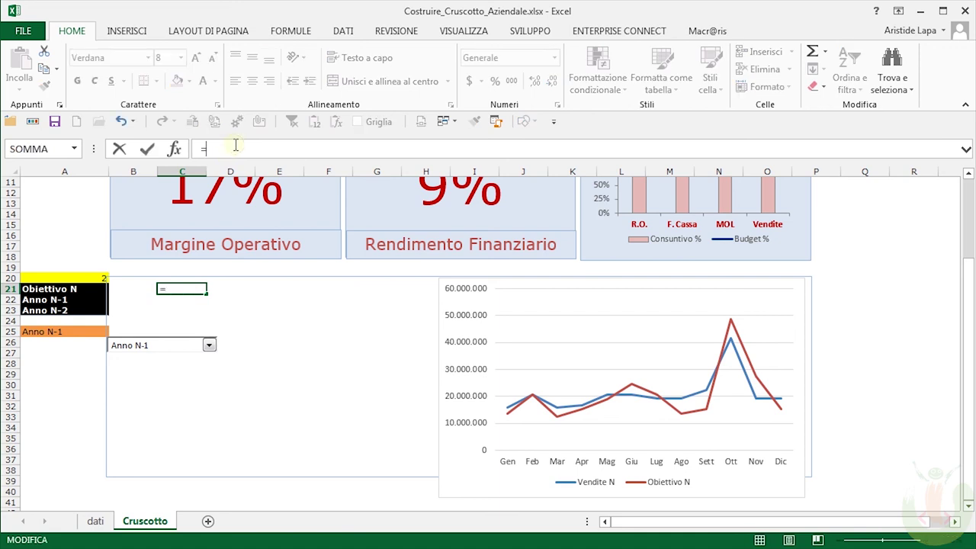
{"action": "type", "text": "\""}
{"action": "type", "text": "Vendite"}
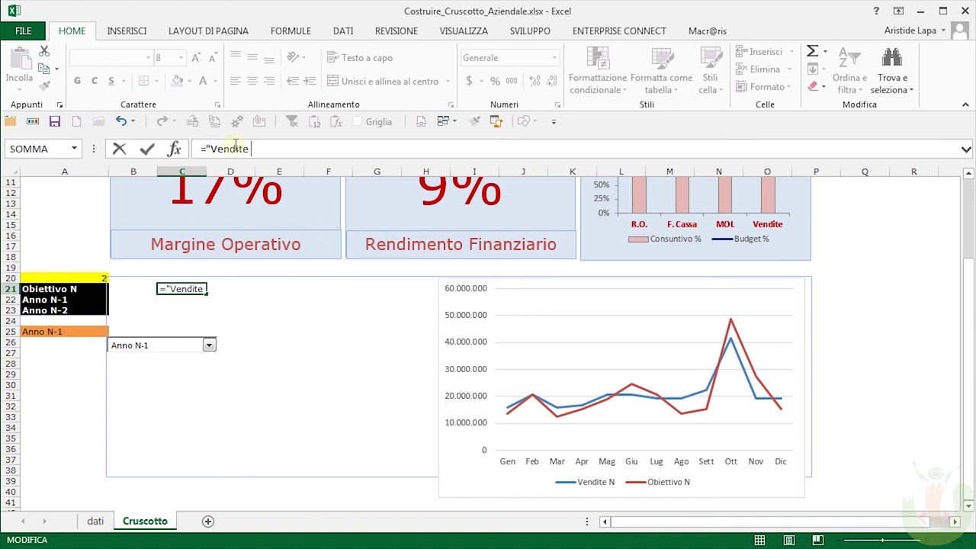
{"action": "type", "text": " Vs"}
{"action": "key", "text": "BackSpace"}
{"action": "key", "text": "BackSpace"}
{"action": "key", "text": "BackSpace"}
{"action": "type", "text": "N "}
{"action": "type", "text": "Vs"}
{"action": "type", "text": " \" &"}
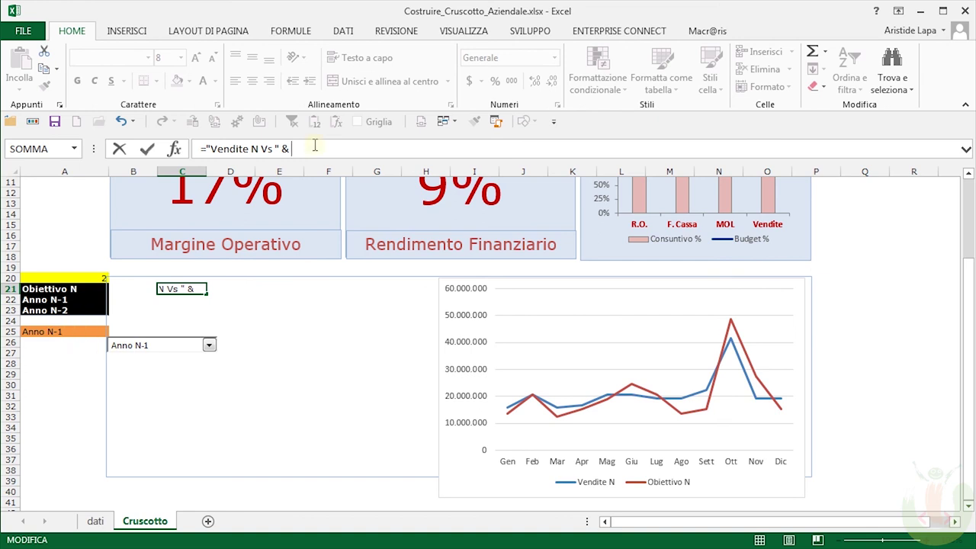
{"action": "type", "text": "graf"}
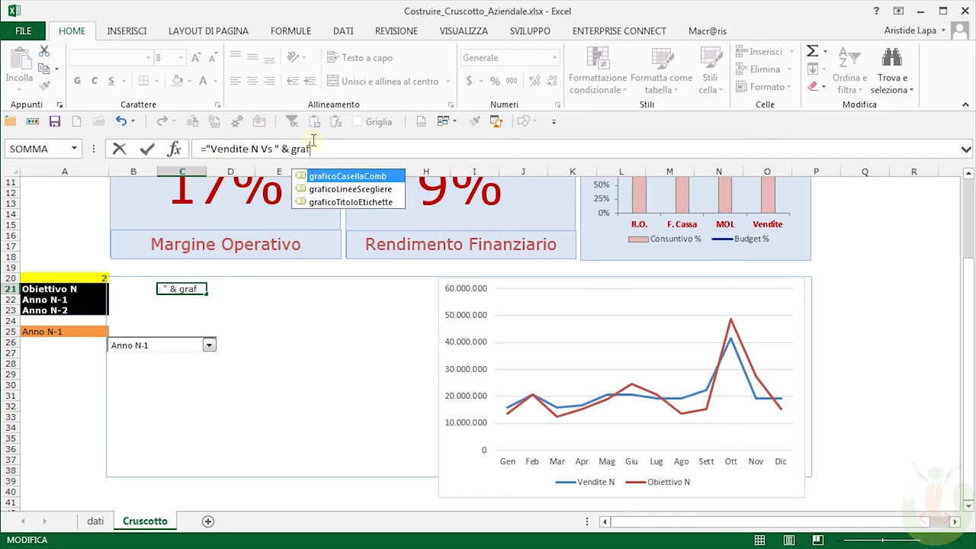
{"action": "key", "text": "Down"}
{"action": "key", "text": "Down"}
{"action": "key", "text": "Tab"}
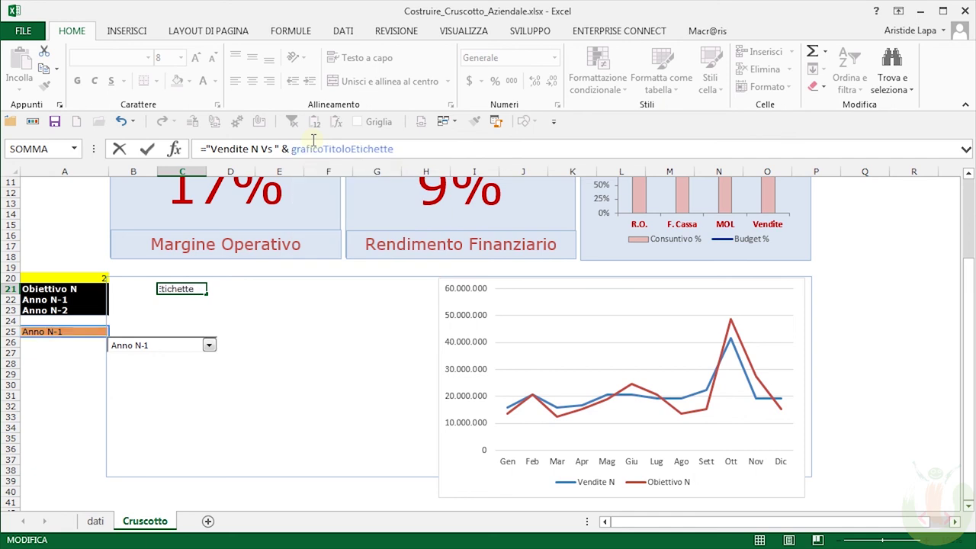
{"action": "key", "text": "ctrl+Return"}
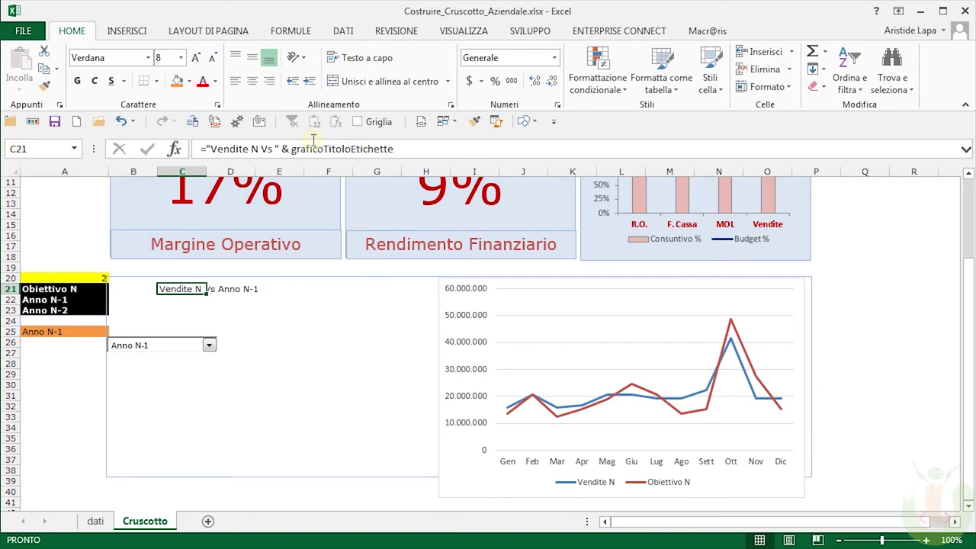
{"action": "left_click", "coordinate": [709, 76]}
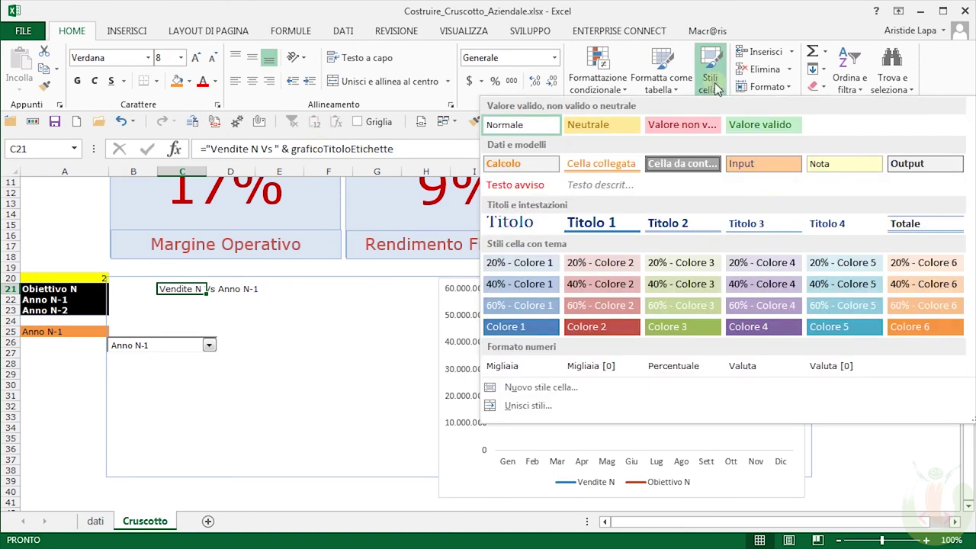
Step: Give C21 the Titolo 3 style and test the title by choosing Anno N-2 in the combo box
{"action": "left_click", "coordinate": [778, 225]}
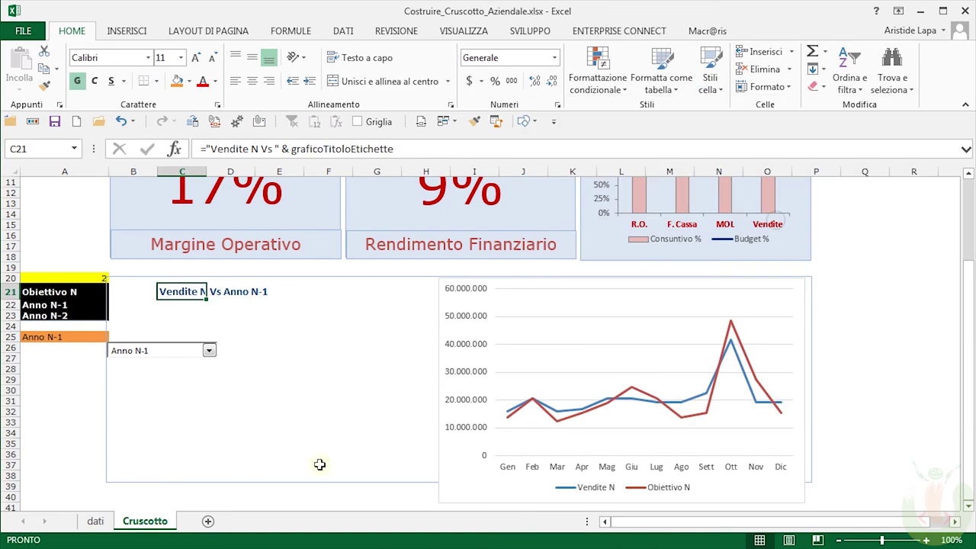
{"action": "left_click", "coordinate": [208, 353]}
{"action": "left_click", "coordinate": [174, 383]}
{"action": "left_click", "coordinate": [227, 315]}
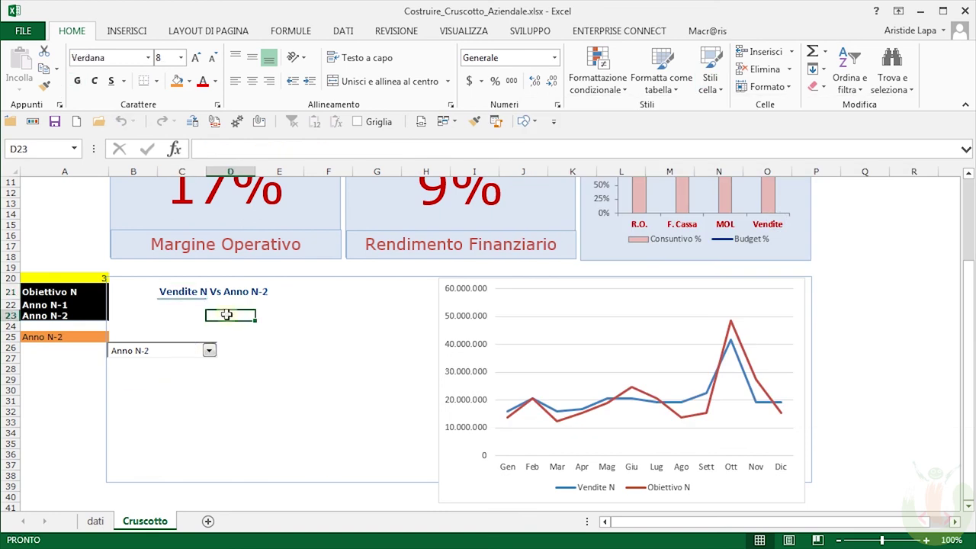
Step: Set the combo box back to Anno N-1 and leave it there
{"action": "left_click", "coordinate": [209, 351]}
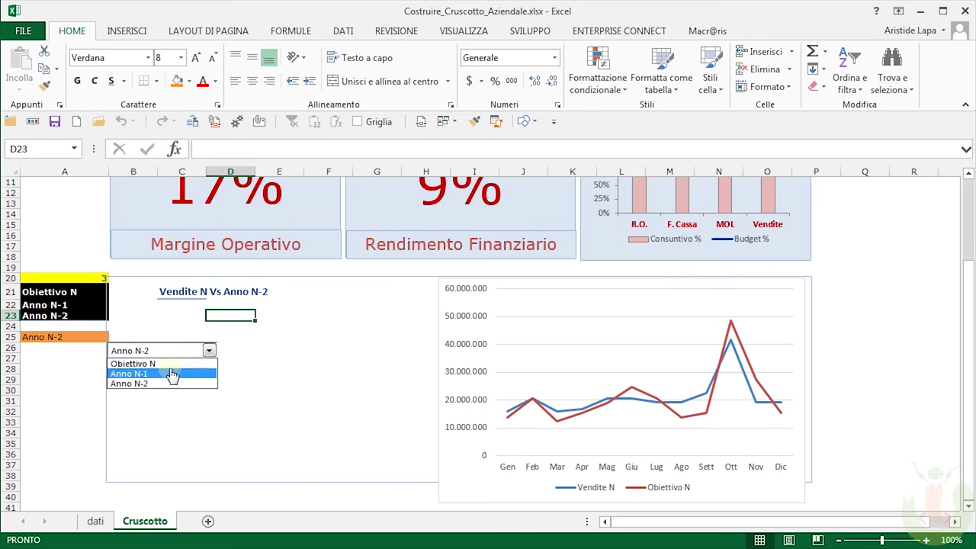
{"action": "left_click", "coordinate": [173, 374]}
{"action": "left_click", "coordinate": [175, 372]}
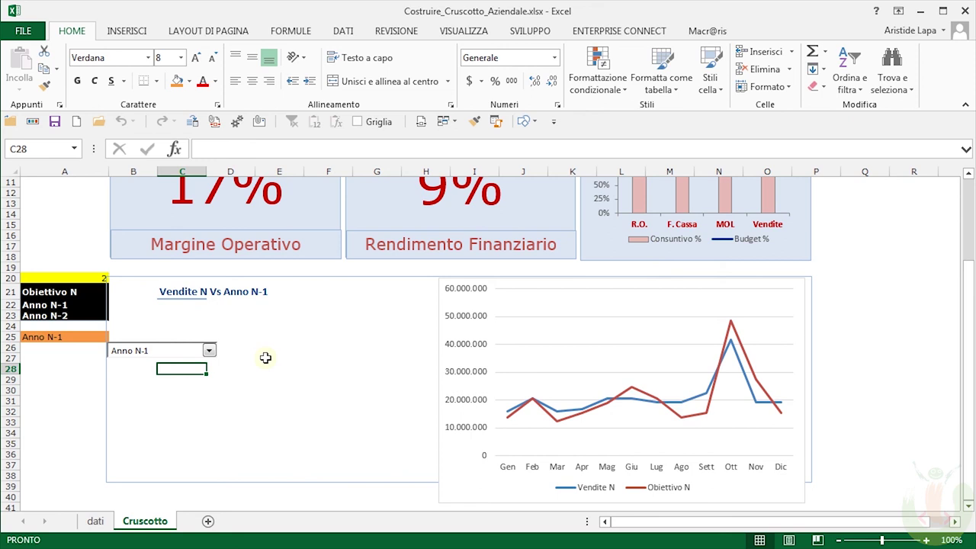
{"action": "left_click", "coordinate": [209, 351]}
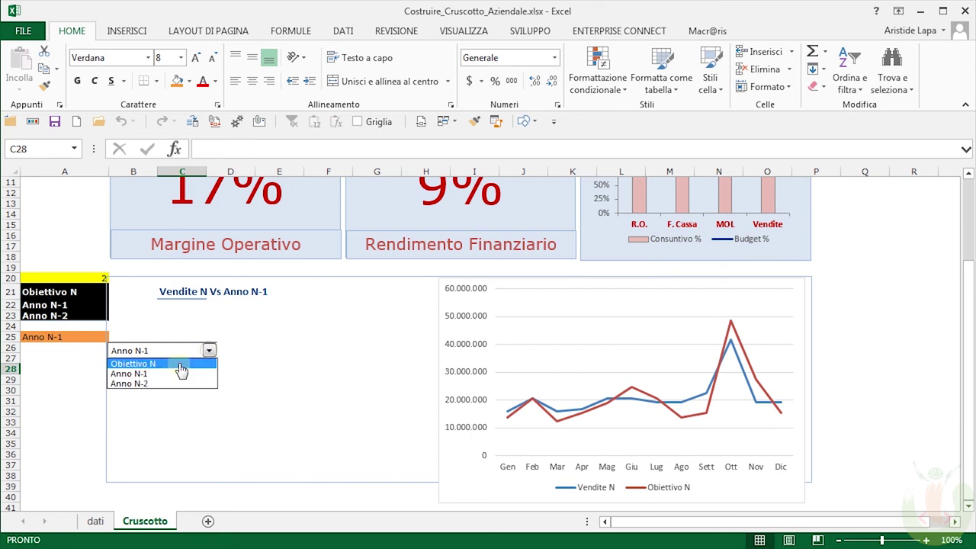
{"action": "key", "text": "Down"}
{"action": "key", "text": "Down"}
{"action": "left_click", "coordinate": [181, 397]}
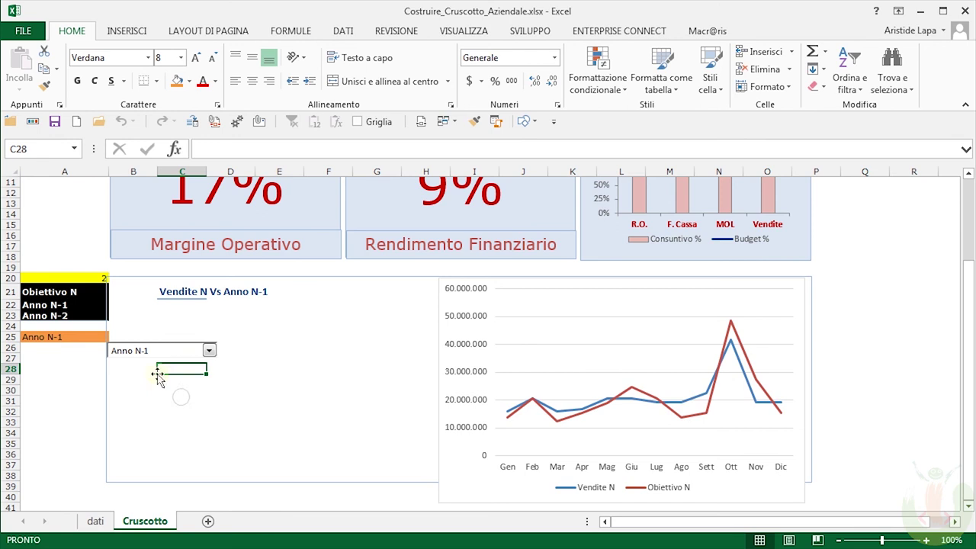
Step: Start a new defined name called graficoDinamico from Formule > Definisci nome
{"action": "left_click", "coordinate": [282, 32]}
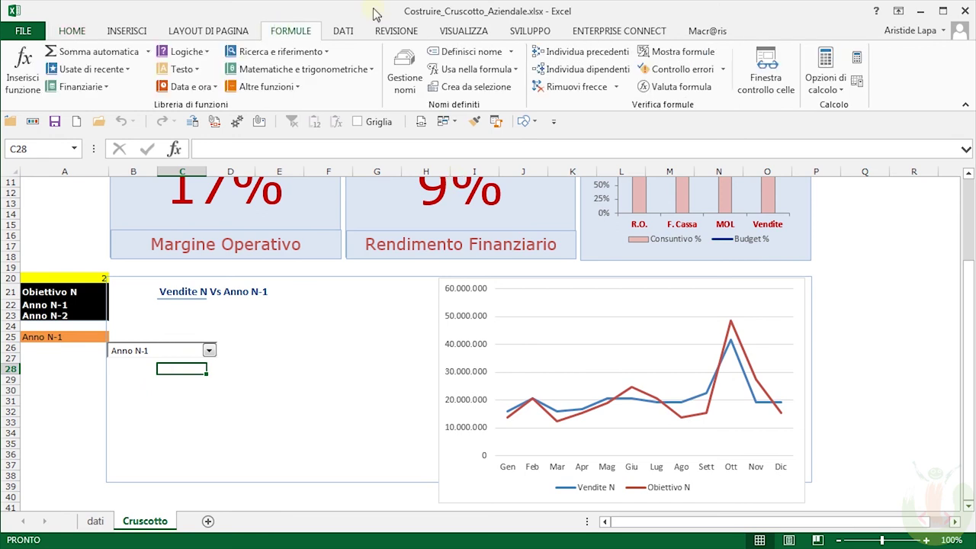
{"action": "left_click", "coordinate": [509, 53]}
{"action": "left_click", "coordinate": [485, 71]}
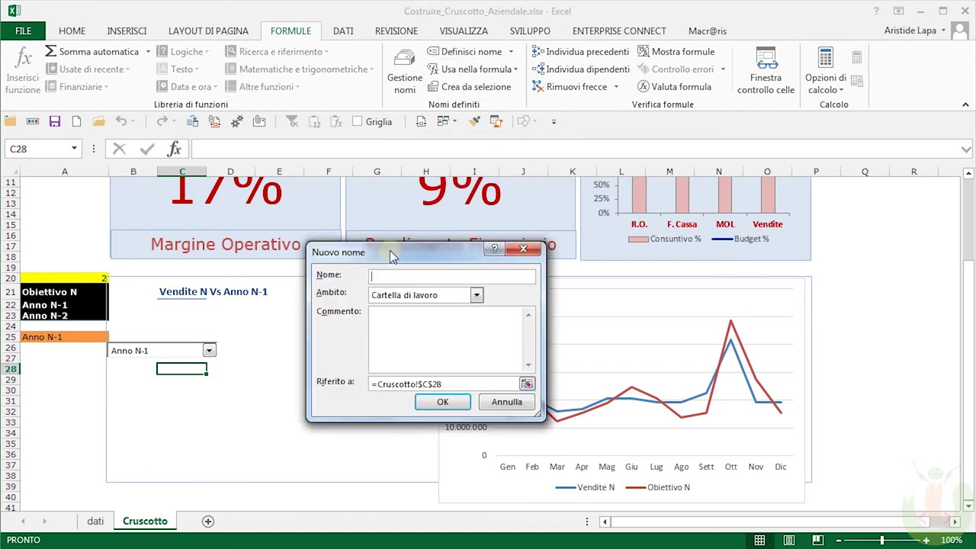
{"action": "type", "text": "grafi"}
{"action": "type", "text": "co"}
{"action": "type", "text": "Li"}
{"action": "type", "text": "in"}
{"action": "key", "text": "BackSpace"}
{"action": "key", "text": "BackSpace"}
{"action": "key", "text": "BackSpace"}
{"action": "type", "text": "Dina"}
{"action": "type", "text": "mico"}
{"action": "left_click_drag", "start_coordinate": [394, 276], "coordinate": [435, 276]}
Step: Replace the name's Riferito a reference with the start of an =indice( formula
{"action": "left_click", "coordinate": [459, 383]}
{"action": "key", "text": "BackSpace"}
{"action": "key", "text": "BackSpace"}
{"action": "key", "text": "BackSpace"}
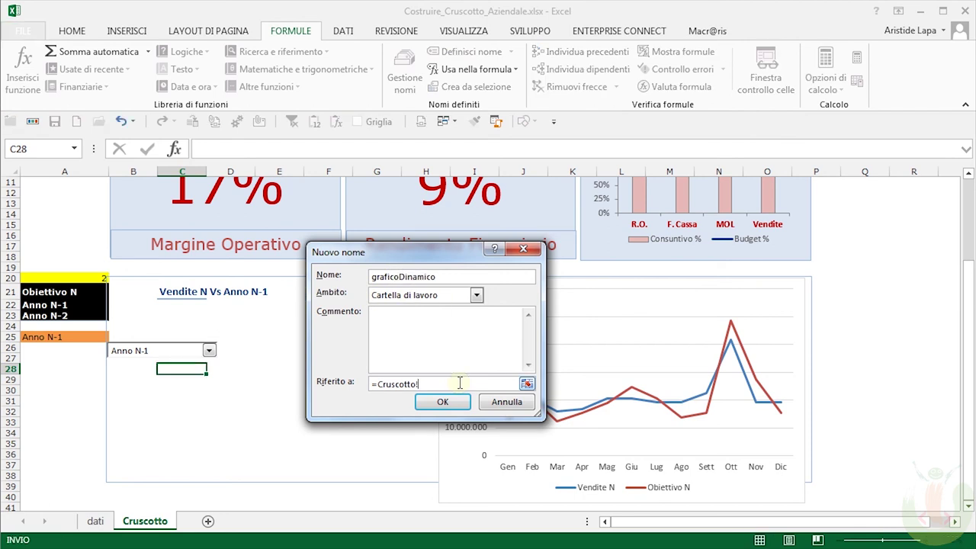
{"action": "key", "text": "BackSpace"}
{"action": "key", "text": "BackSpace"}
{"action": "key", "text": "BackSpace"}
{"action": "key", "text": "BackSpace"}
{"action": "key", "text": "BackSpace"}
{"action": "type", "text": "indice"}
{"action": "type", "text": "("}
{"action": "left_click_drag", "start_coordinate": [433, 253], "coordinate": [412, 170]}
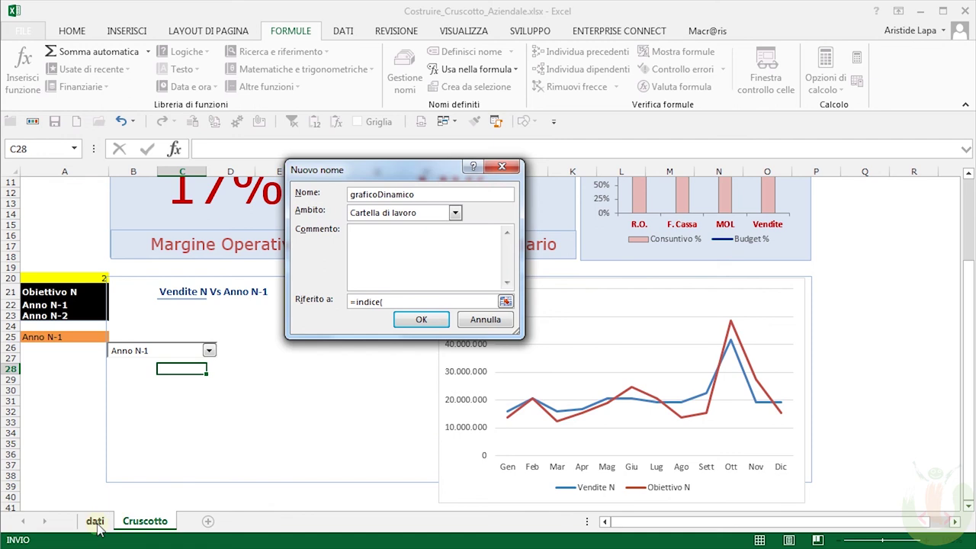
Step: Point INDICE at Tabella2's Obiettivo N:Anno N-2 columns, column graficoCasellaComb, and save the name
{"action": "left_click", "coordinate": [94, 523]}
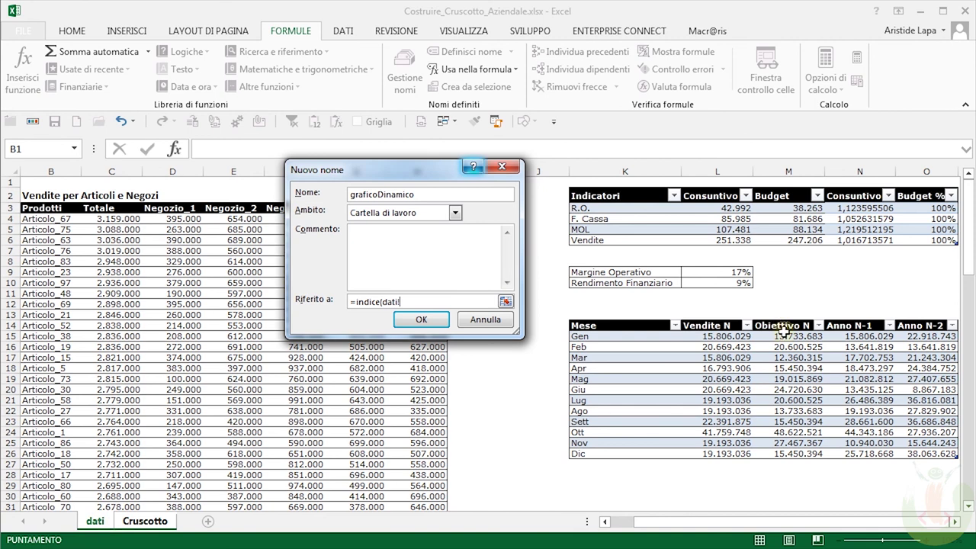
{"action": "mouse_move", "coordinate": [782, 324]}
{"action": "left_mouse_down"}
{"action": "mouse_move", "coordinate": [846, 342]}
{"action": "mouse_move", "coordinate": [912, 401]}
{"action": "mouse_move", "coordinate": [911, 451]}
{"action": "left_mouse_up"}
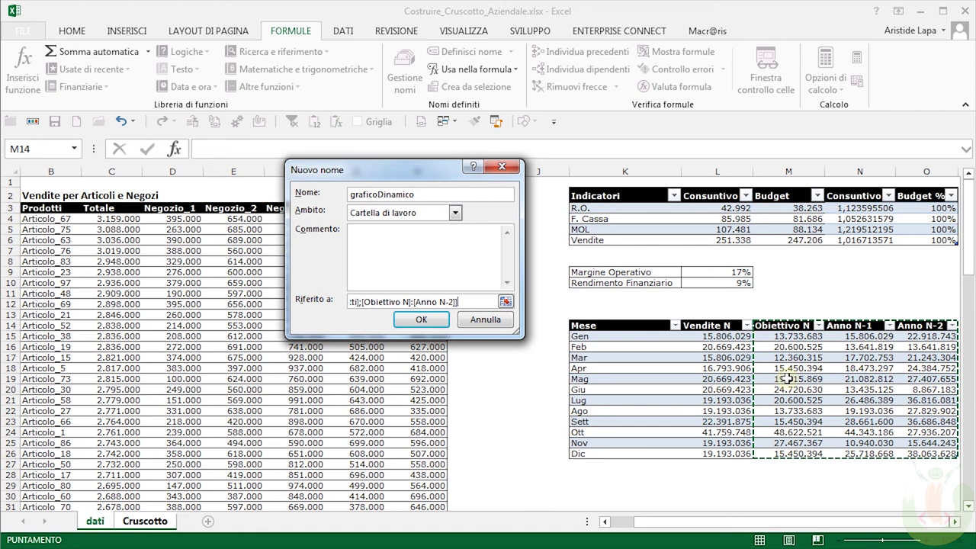
{"action": "key", "text": "F8"}
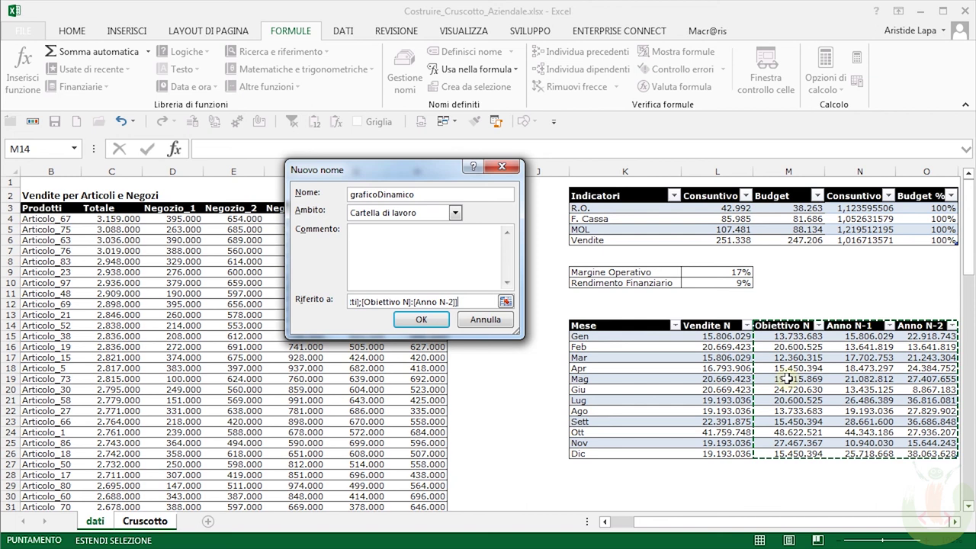
{"action": "type", "text": ":"}
{"action": "key", "text": "BackSpace"}
{"action": "type", "text": ";"}
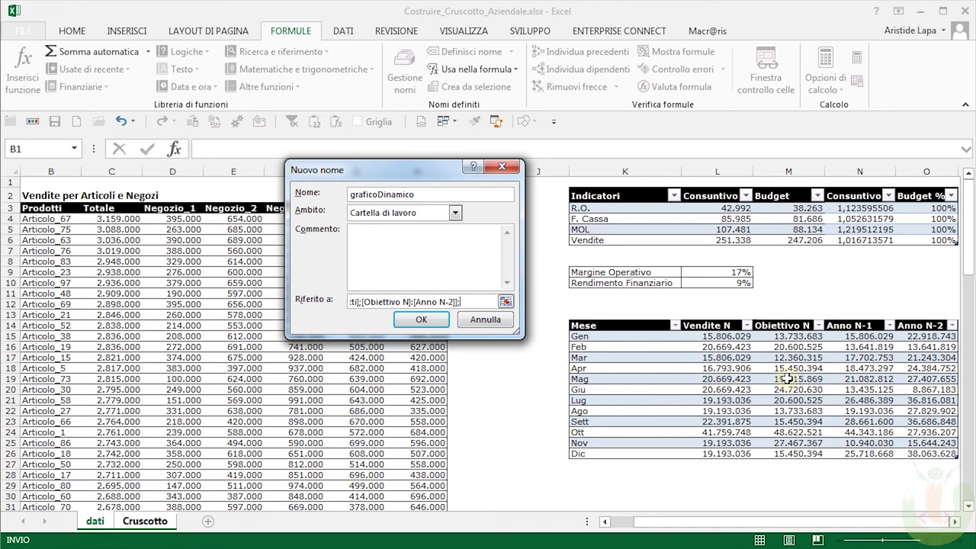
{"action": "type", "text": ";"}
{"action": "type", "text": "gra"}
{"action": "type", "text": "ficoc"}
{"action": "type", "text": "aas"}
{"action": "key", "text": "BackSpace"}
{"action": "key", "text": "BackSpace"}
{"action": "type", "text": "se"}
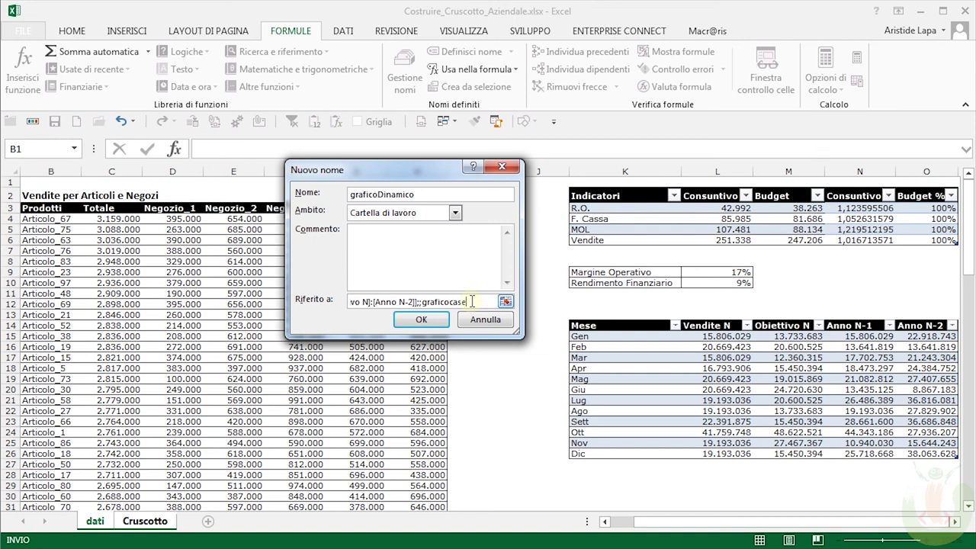
{"action": "type", "text": "llacom"}
{"action": "type", "text": "b"}
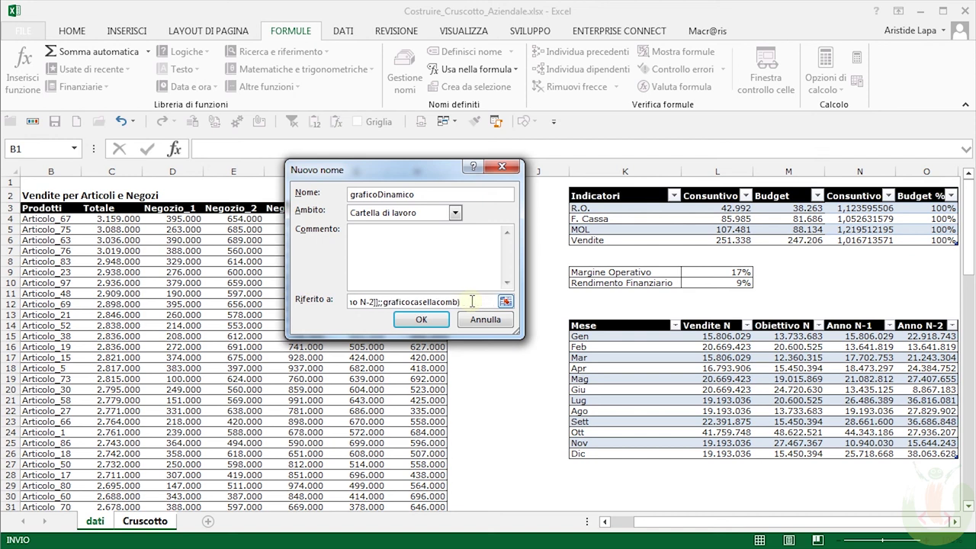
{"action": "left_click", "coordinate": [418, 322]}
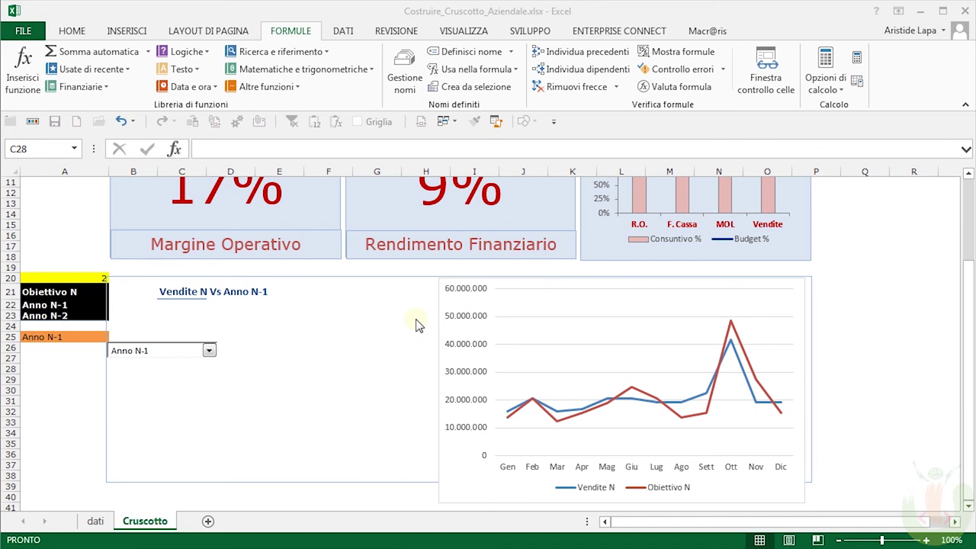
{"action": "left_click", "coordinate": [404, 79]}
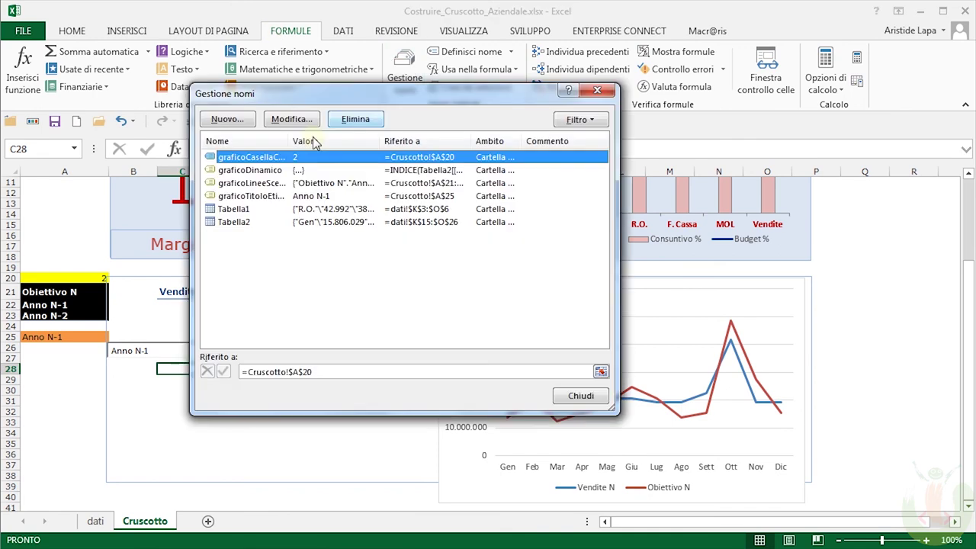
{"action": "left_click", "coordinate": [265, 172]}
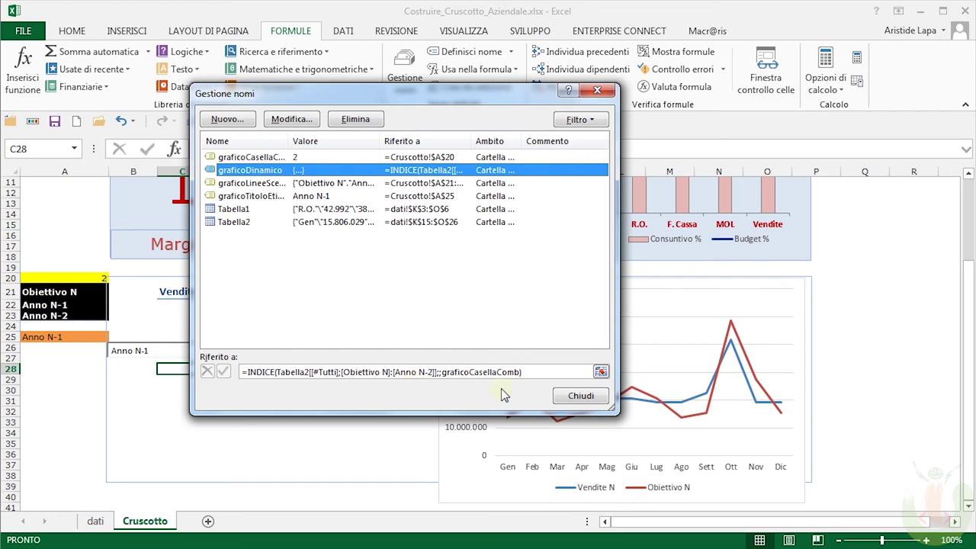
{"action": "left_click", "coordinate": [581, 395]}
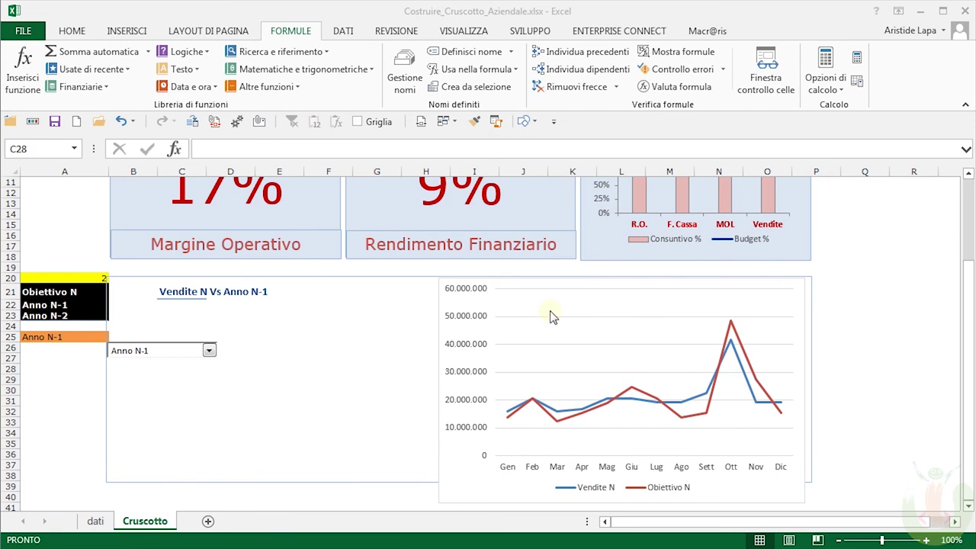
Step: Open the chart's Seleziona dati window and edit the Obiettivo N series
{"action": "left_click", "coordinate": [789, 297]}
{"action": "double_click", "coordinate": [789, 298]}
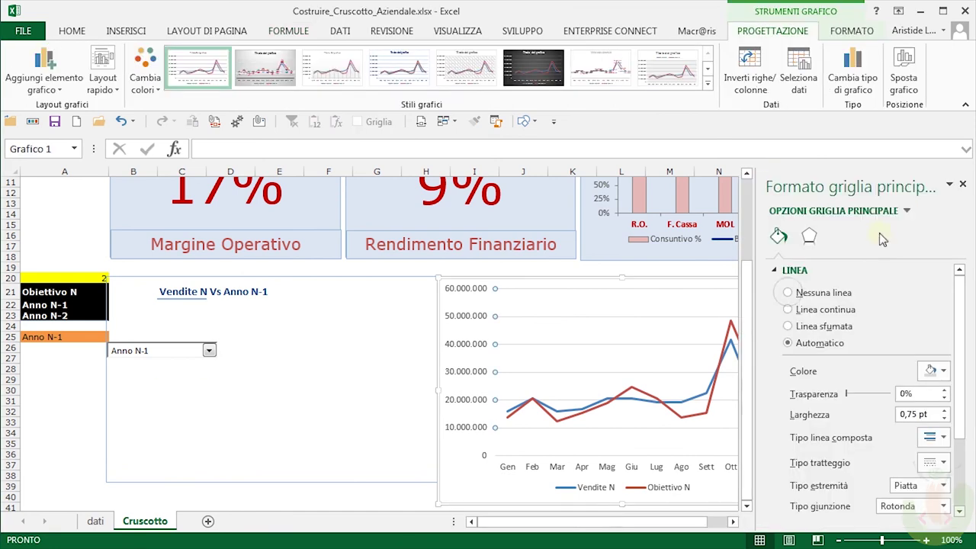
{"action": "left_click", "coordinate": [962, 183]}
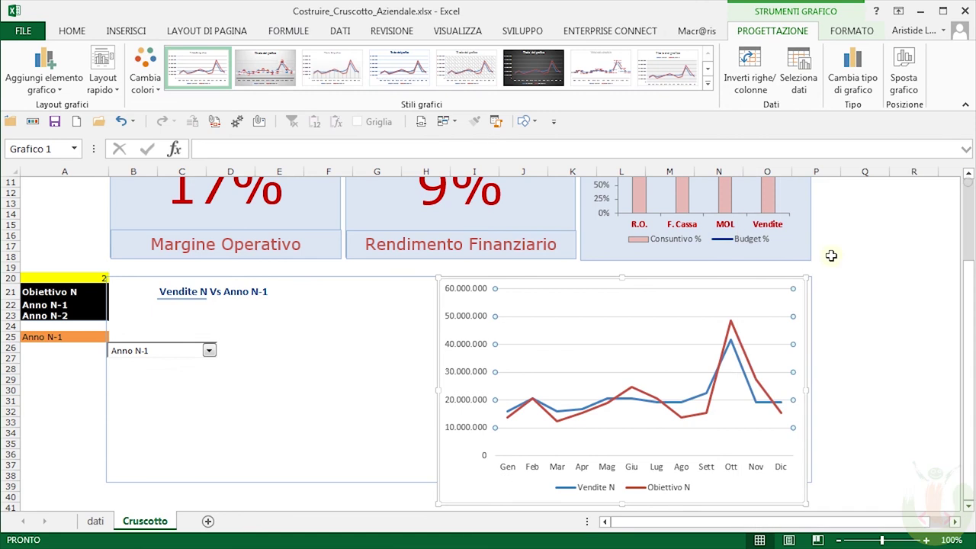
{"action": "mouse_move", "coordinate": [772, 287]}
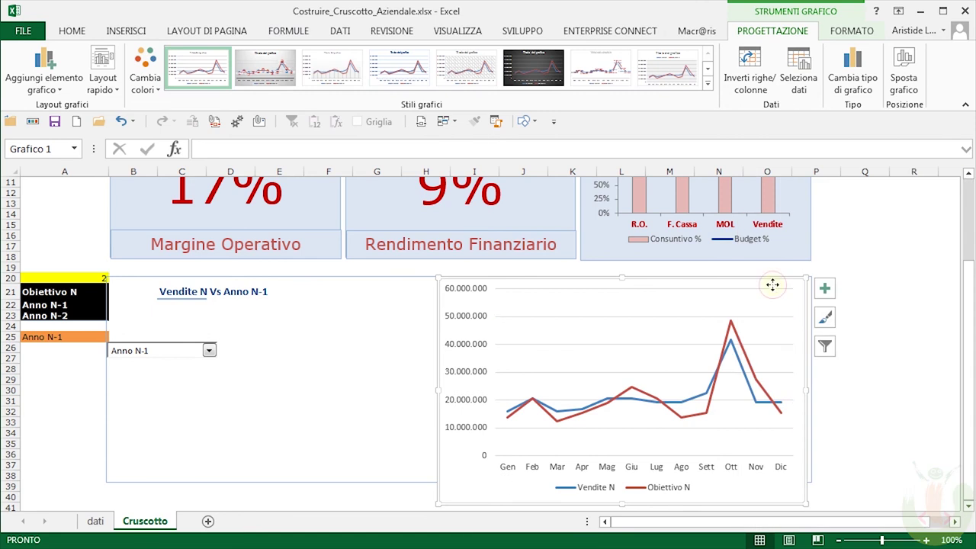
{"action": "right_click", "coordinate": [772, 284]}
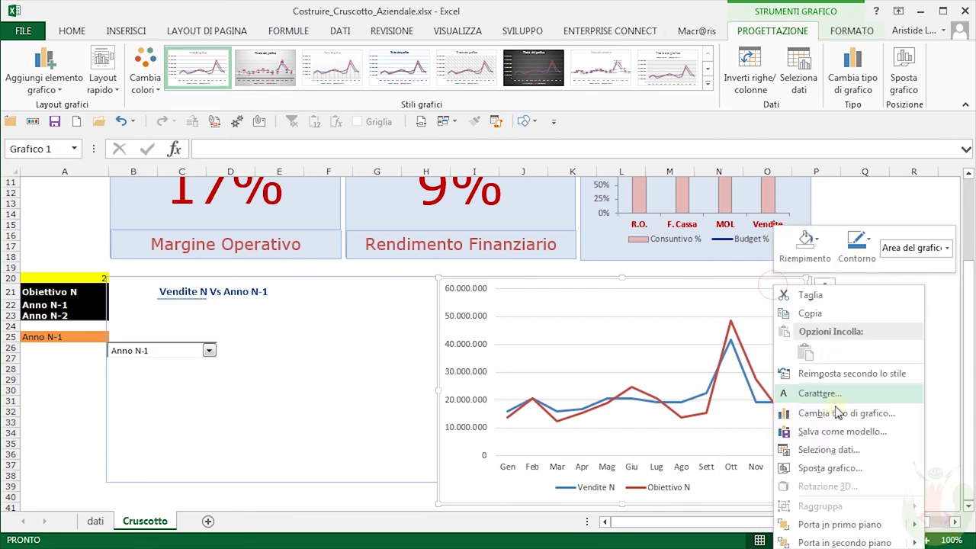
{"action": "left_click", "coordinate": [829, 450]}
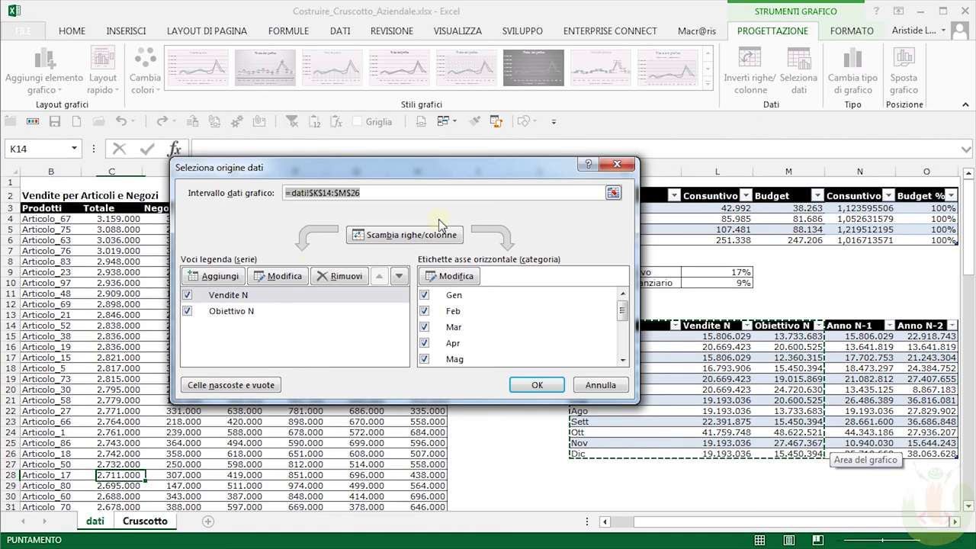
{"action": "left_click", "coordinate": [239, 317]}
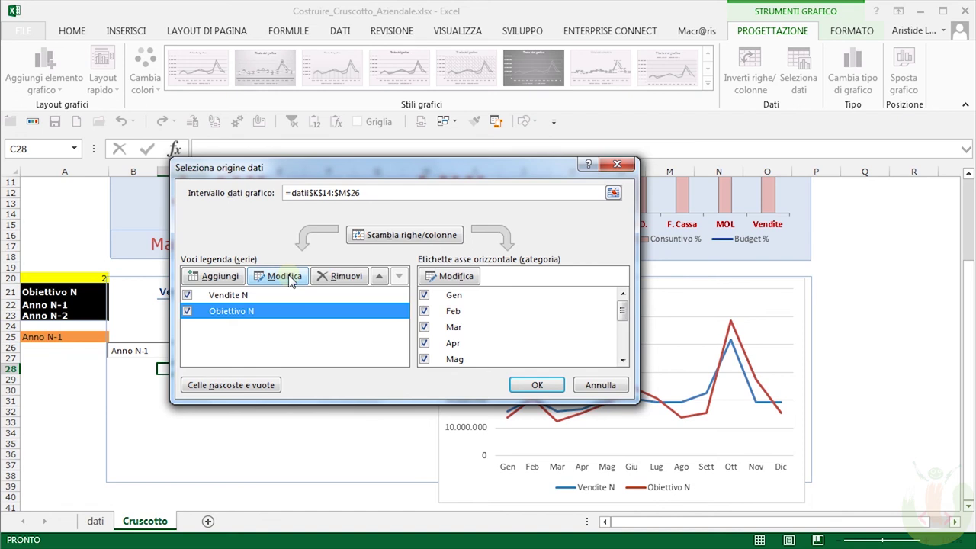
{"action": "left_click", "coordinate": [292, 281]}
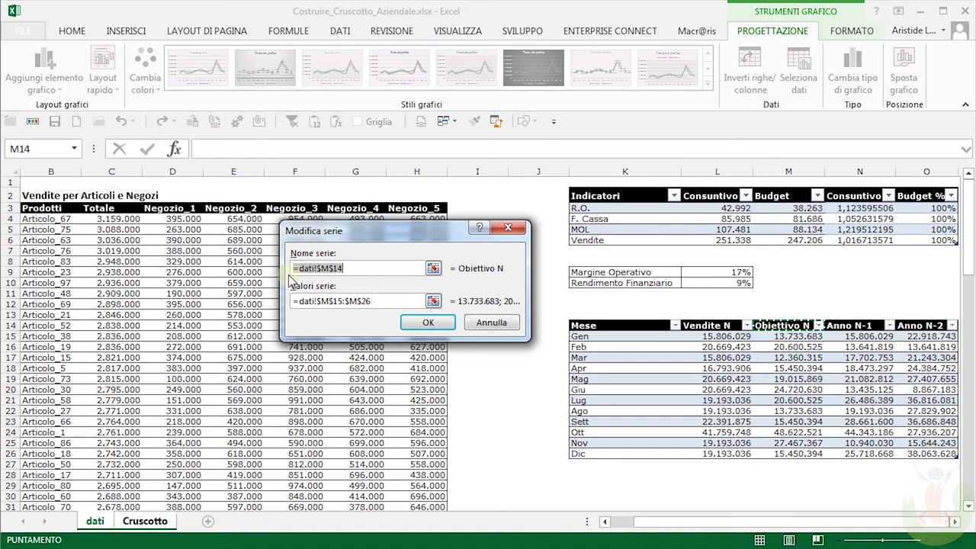
Step: Set the Obiettivo N series values to =dati!graficodinamico
{"action": "left_click", "coordinate": [388, 302]}
{"action": "key", "text": "BackSpace"}
{"action": "key", "text": "BackSpace"}
{"action": "key", "text": "BackSpace"}
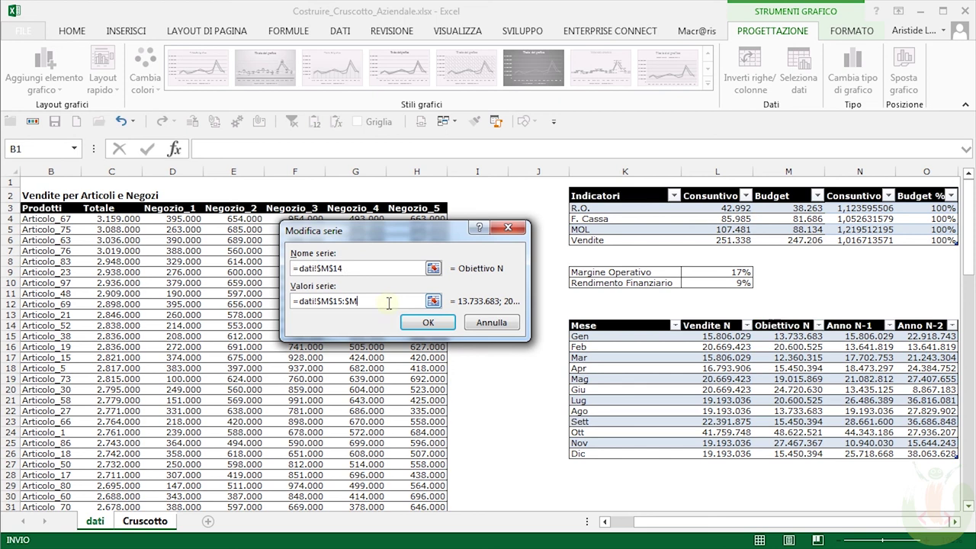
{"action": "key", "text": "BackSpace"}
{"action": "key", "text": "BackSpace"}
{"action": "key", "text": "BackSpace"}
{"action": "key", "text": "BackSpace"}
{"action": "key", "text": "BackSpace"}
{"action": "key", "text": "BackSpace"}
{"action": "type", "text": "dati"}
{"action": "type", "text": "!"}
{"action": "type", "text": "gra"}
{"action": "type", "text": "fic"}
{"action": "type", "text": "odinamico"}
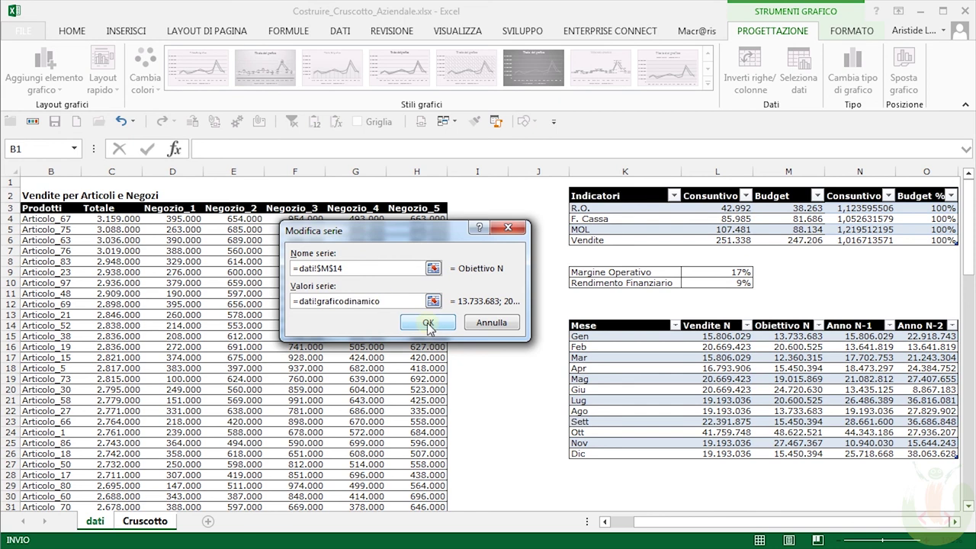
{"action": "left_click", "coordinate": [427, 323]}
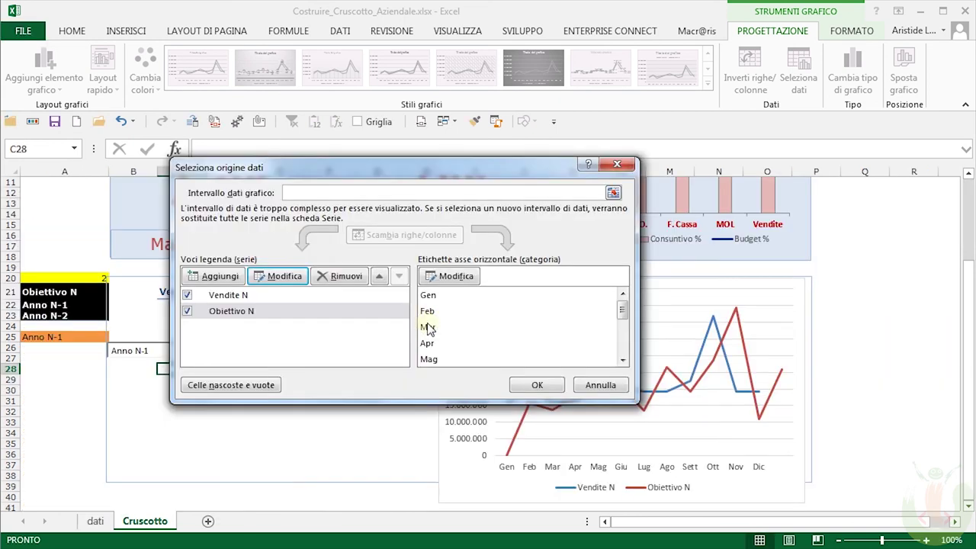
Step: Apply the data source changes and set the dashboard combo box to Obiettivo N
{"action": "left_click", "coordinate": [536, 384]}
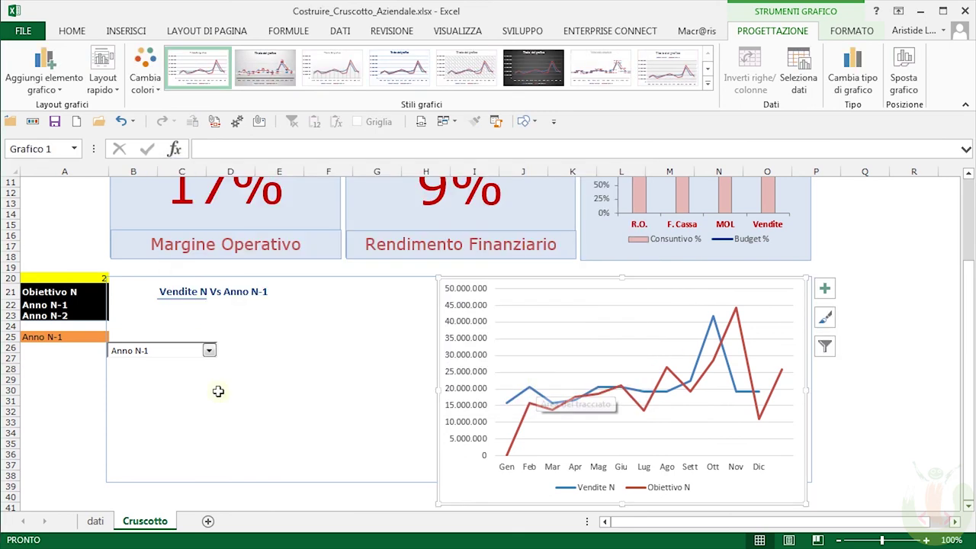
{"action": "left_click", "coordinate": [208, 351]}
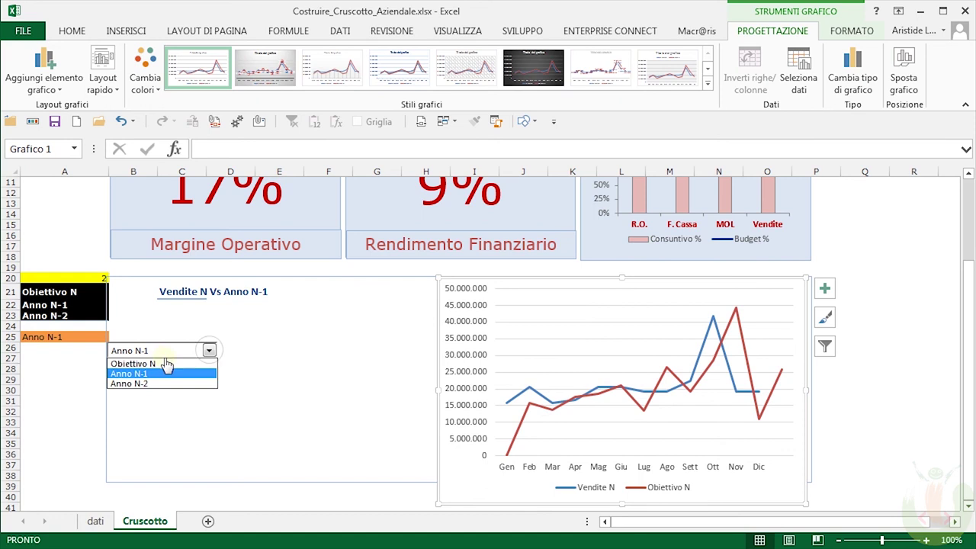
{"action": "left_click", "coordinate": [158, 356]}
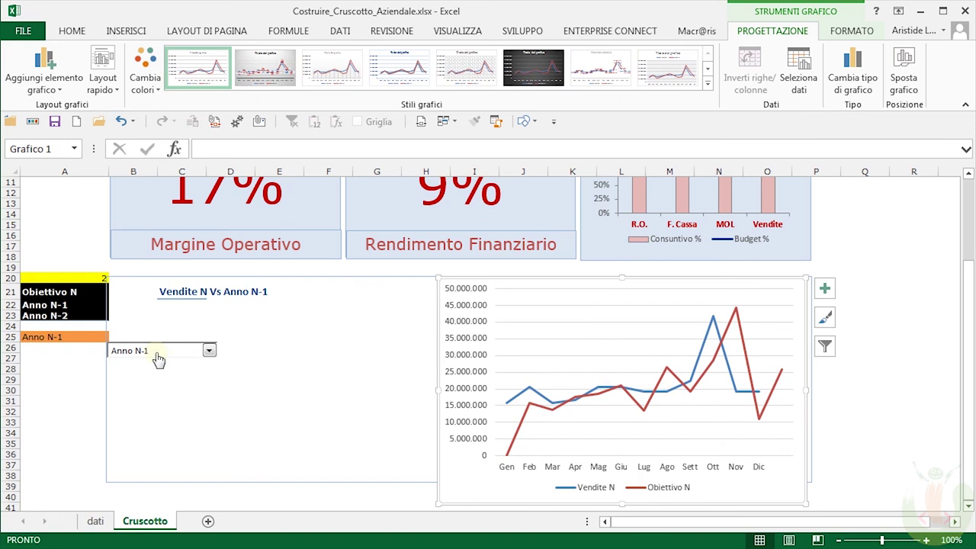
{"action": "left_click", "coordinate": [209, 351]}
{"action": "left_click", "coordinate": [168, 364]}
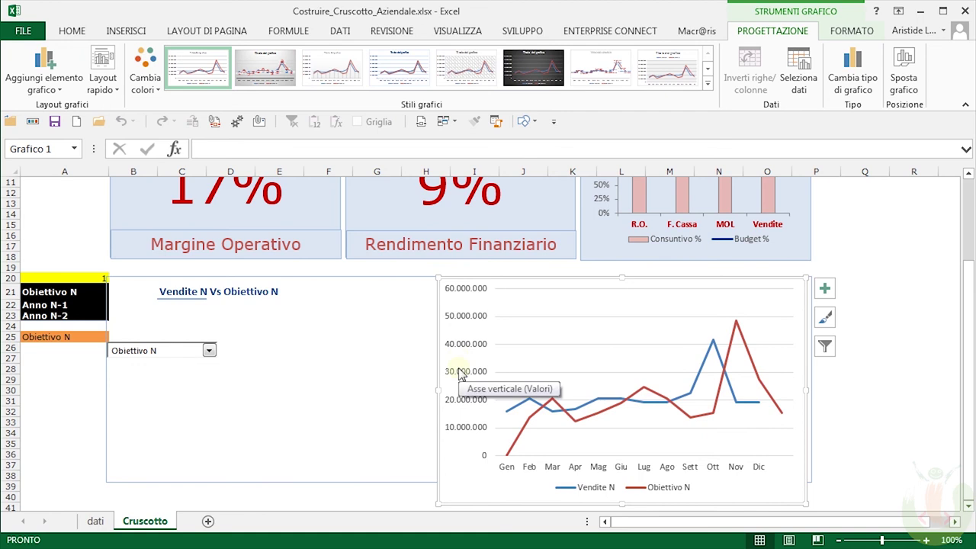
{"action": "left_click", "coordinate": [95, 522]}
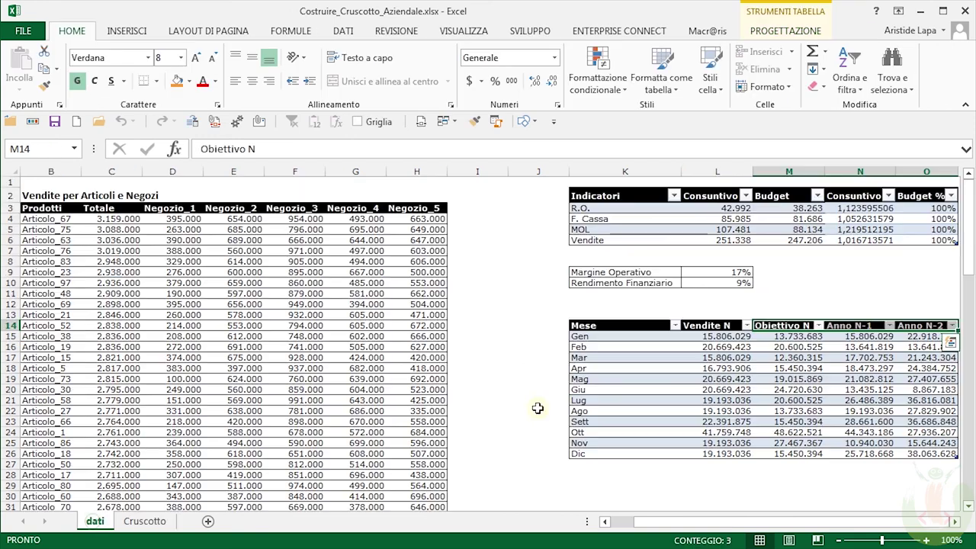
Step: Apply the custom number format #.#. to L15:O26 so the monthly values show in thousands
{"action": "left_click", "coordinate": [720, 333]}
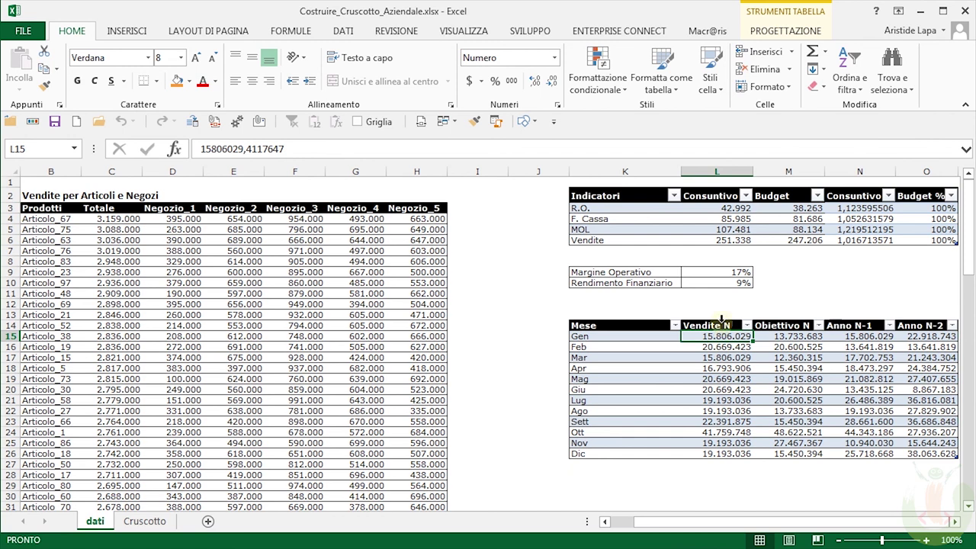
{"action": "left_click", "coordinate": [720, 319]}
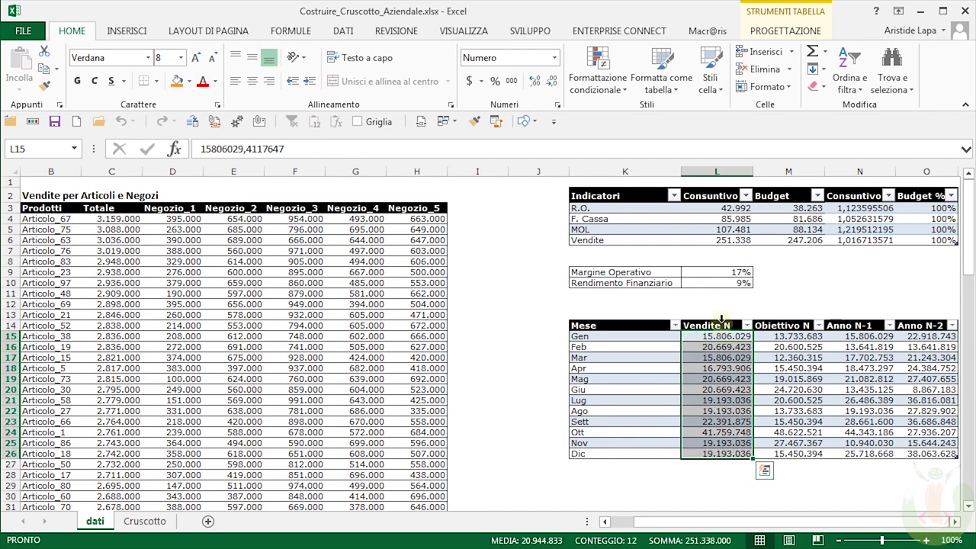
{"action": "key", "text": "shift+Right"}
{"action": "key", "text": "shift+Right"}
{"action": "key", "text": "shift+Right"}
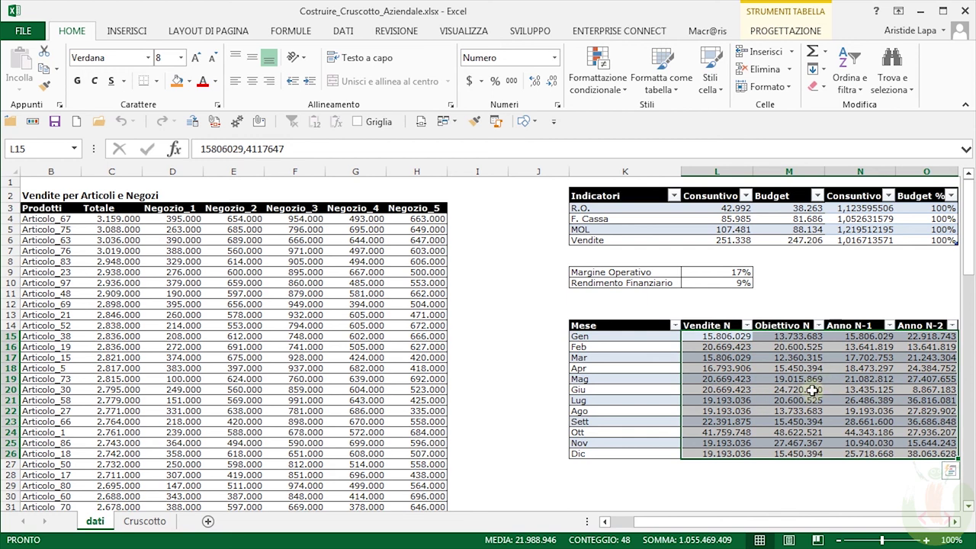
{"action": "key", "text": "ctrl+1"}
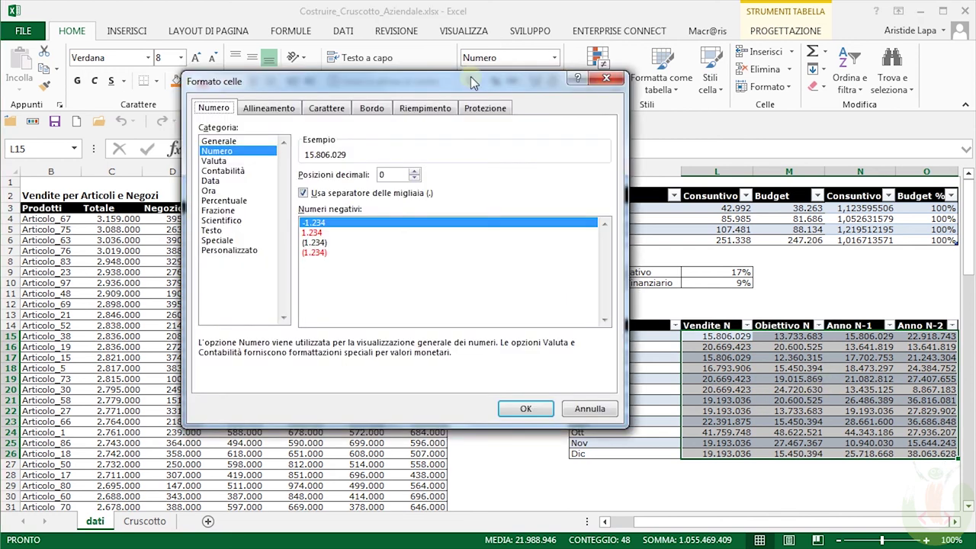
{"action": "left_click_drag", "start_coordinate": [470, 76], "coordinate": [543, 83]}
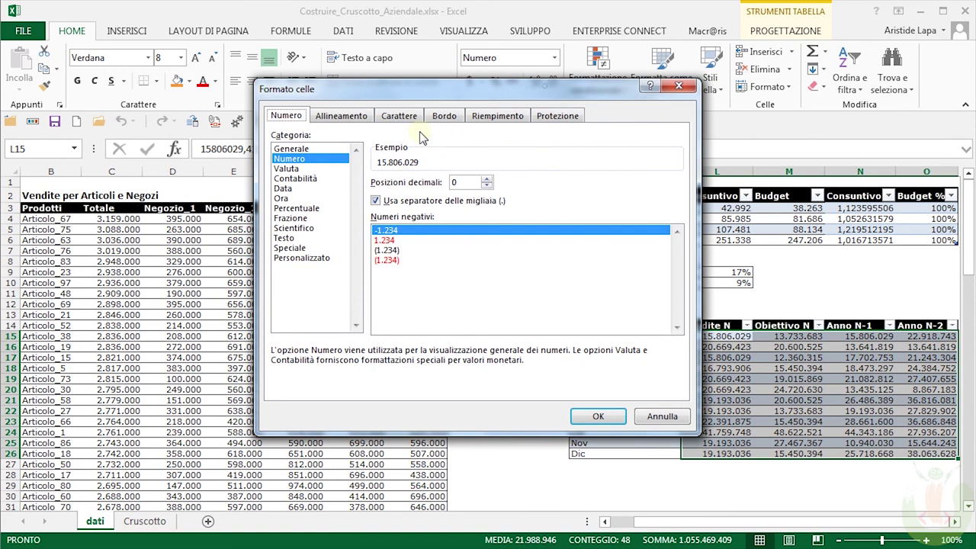
{"action": "left_click", "coordinate": [309, 248]}
{"action": "left_click", "coordinate": [313, 258]}
{"action": "type", "text": "00000"}
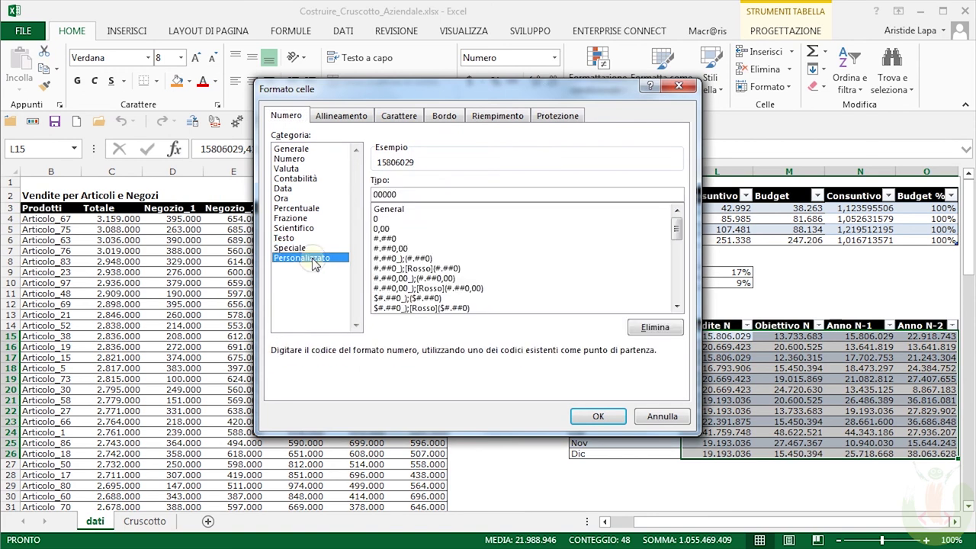
{"action": "left_click", "coordinate": [409, 196]}
{"action": "key", "text": "BackSpace"}
{"action": "key", "text": "BackSpace"}
{"action": "key", "text": "BackSpace"}
{"action": "key", "text": "BackSpace"}
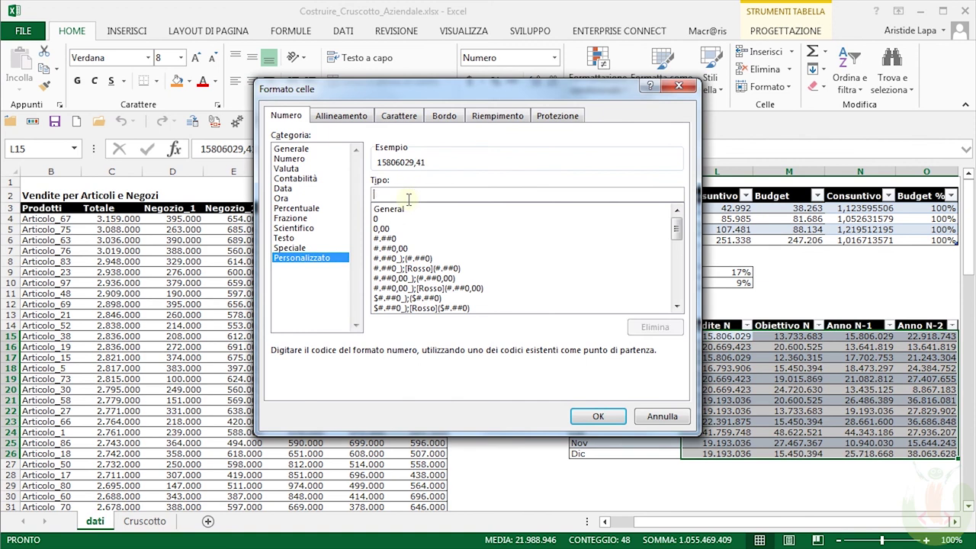
{"action": "type", "text": "#"}
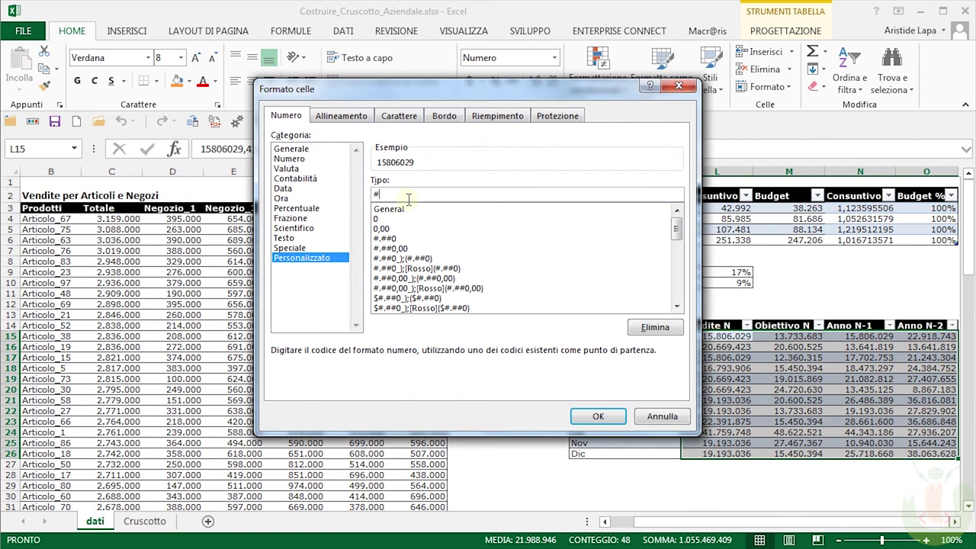
{"action": "type", "text": ".#"}
{"action": "type", "text": "."}
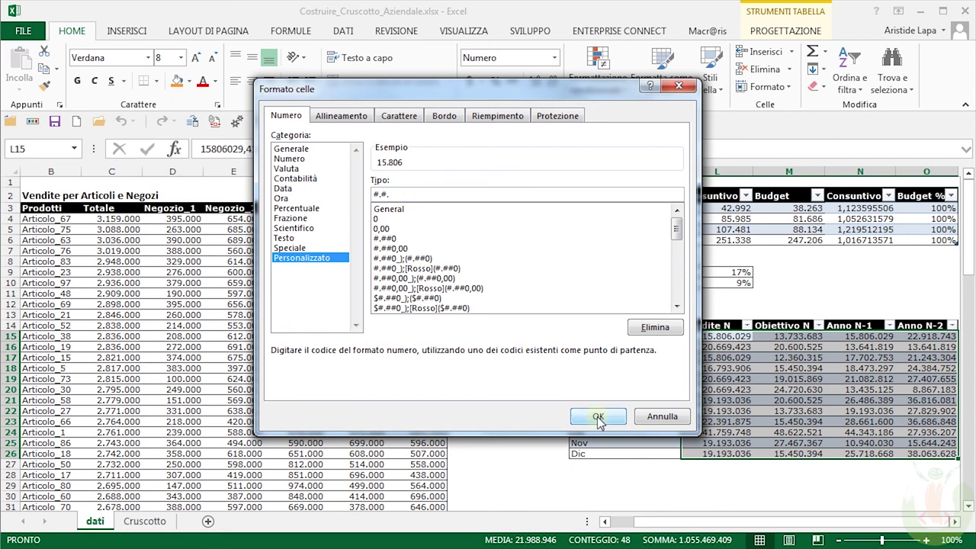
{"action": "left_click", "coordinate": [598, 417]}
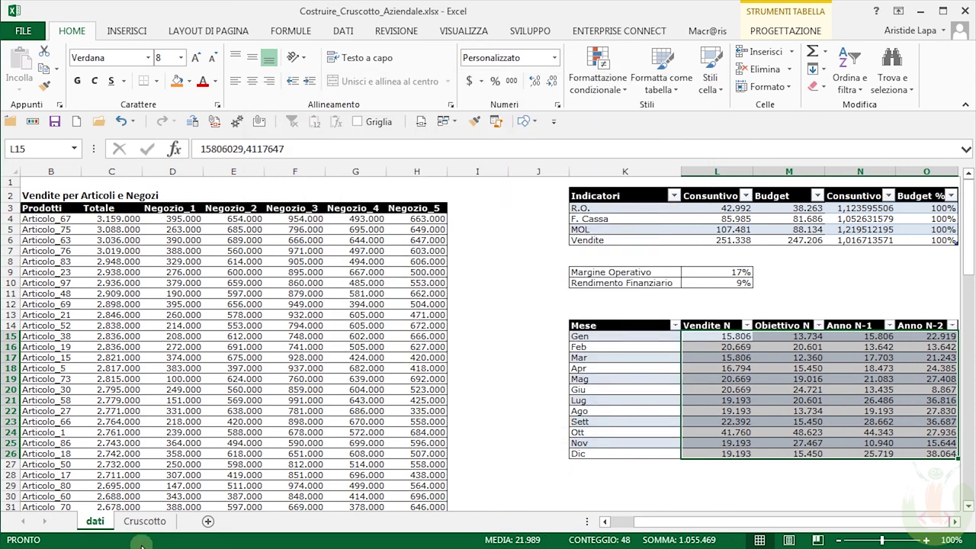
{"action": "left_click", "coordinate": [145, 522]}
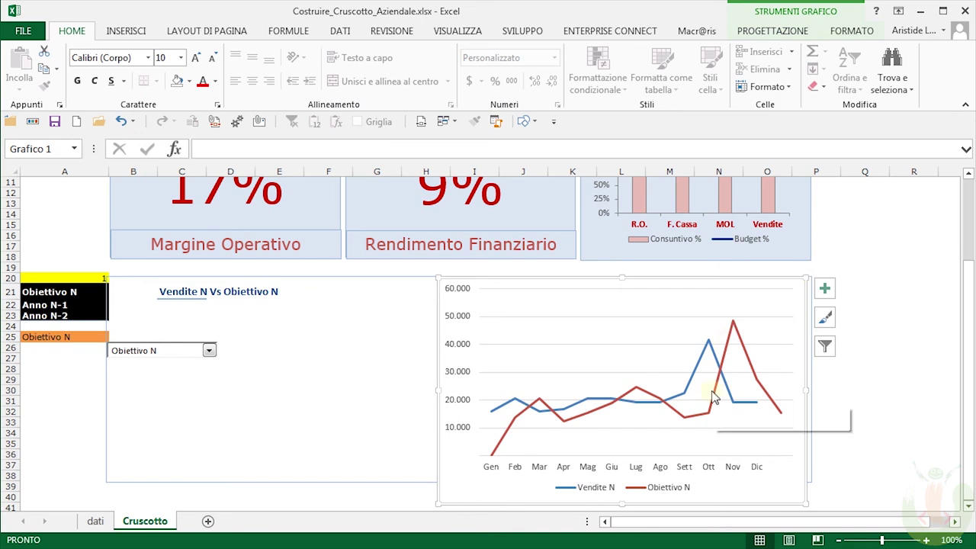
Step: Switch the dashboard combo box to Anno N-1, then to Anno N-2
{"action": "mouse_move", "coordinate": [712, 395]}
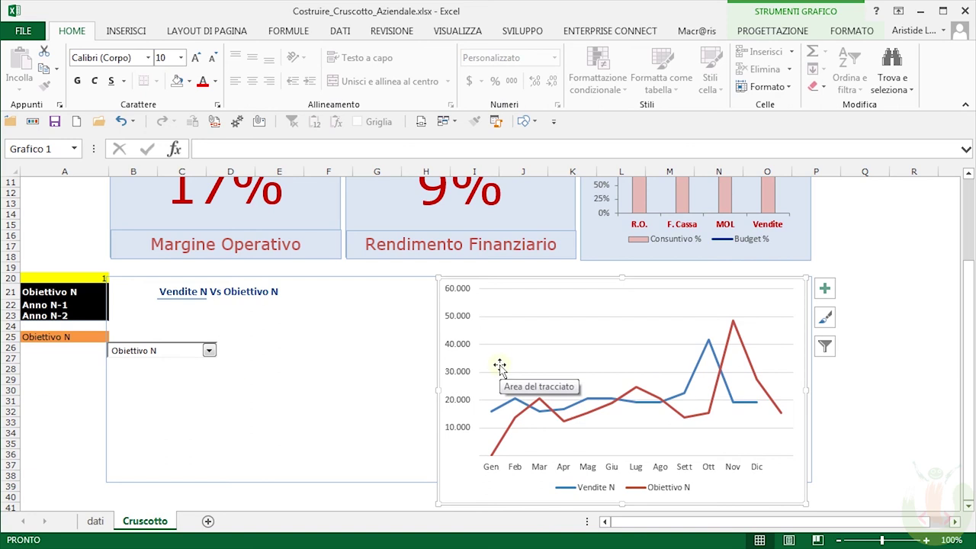
{"action": "left_click", "coordinate": [208, 351]}
{"action": "left_click", "coordinate": [186, 374]}
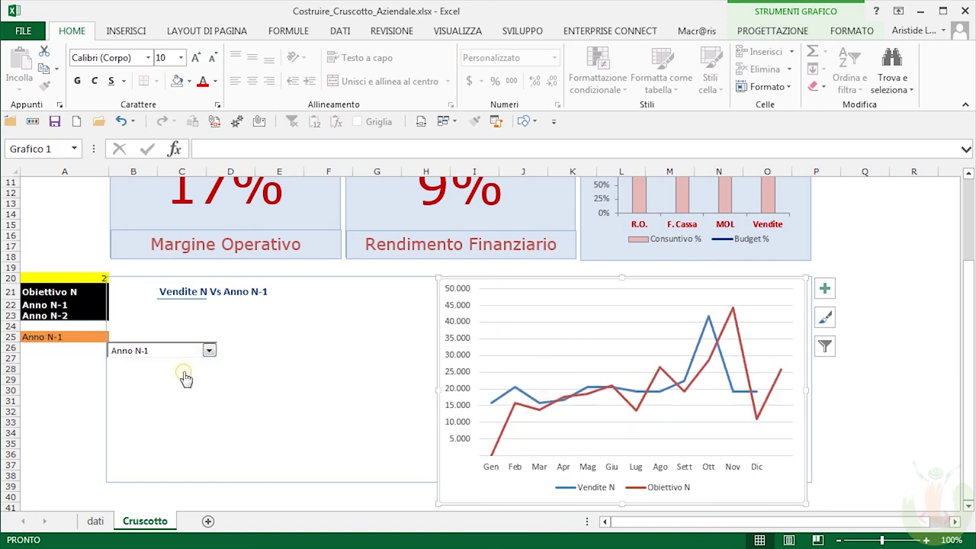
{"action": "left_click", "coordinate": [205, 350]}
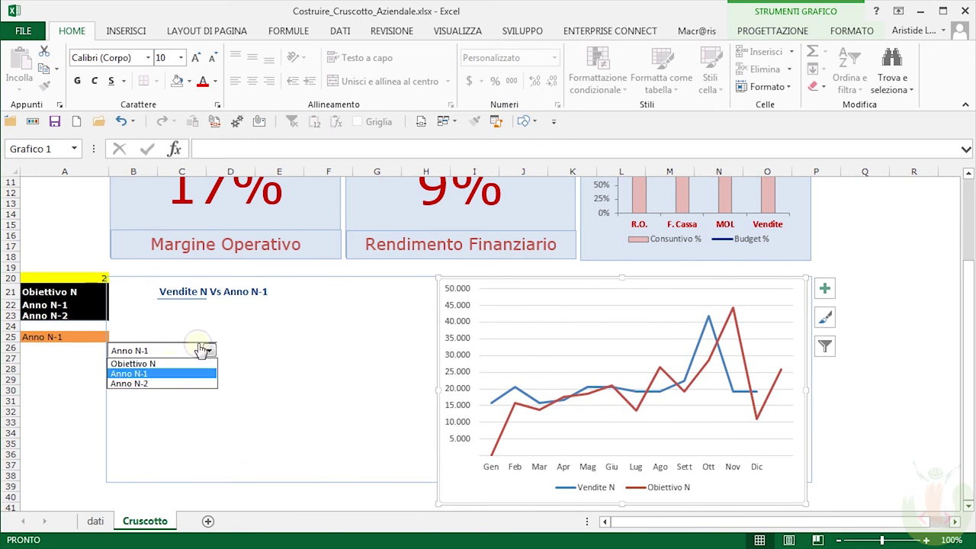
{"action": "left_click", "coordinate": [184, 384]}
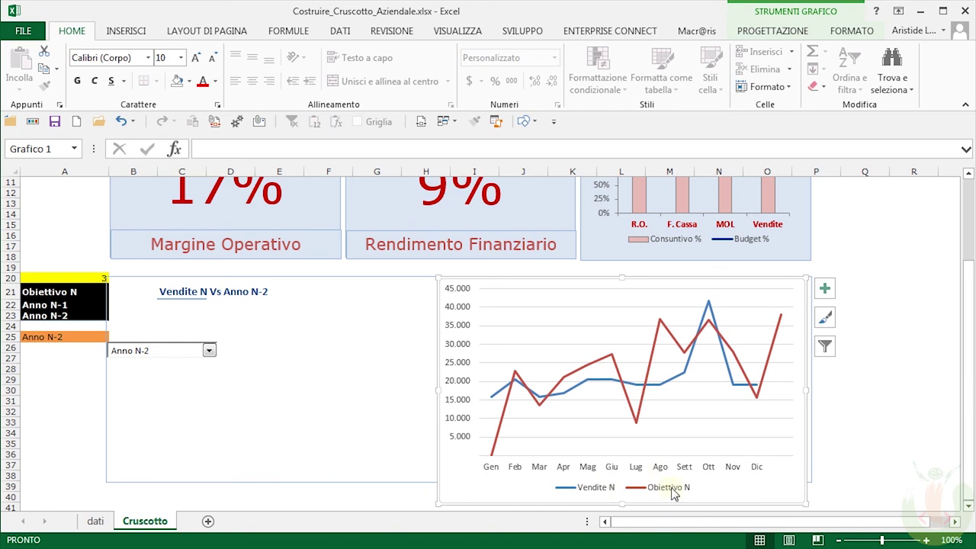
{"action": "right_click", "coordinate": [789, 293]}
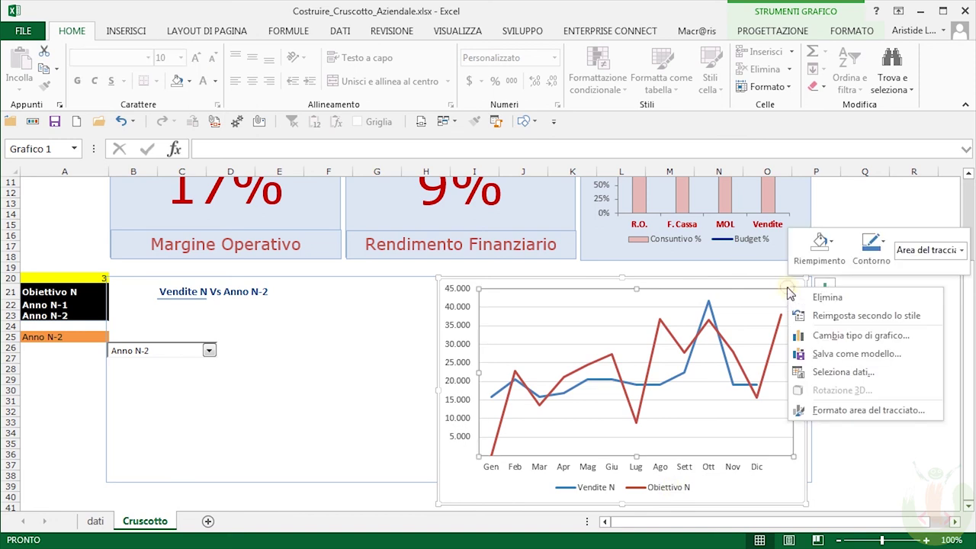
Step: Replace the Obiettivo N series name $M$14 with graficotitoloetichette so the legend follows the combo
{"action": "left_click", "coordinate": [841, 374]}
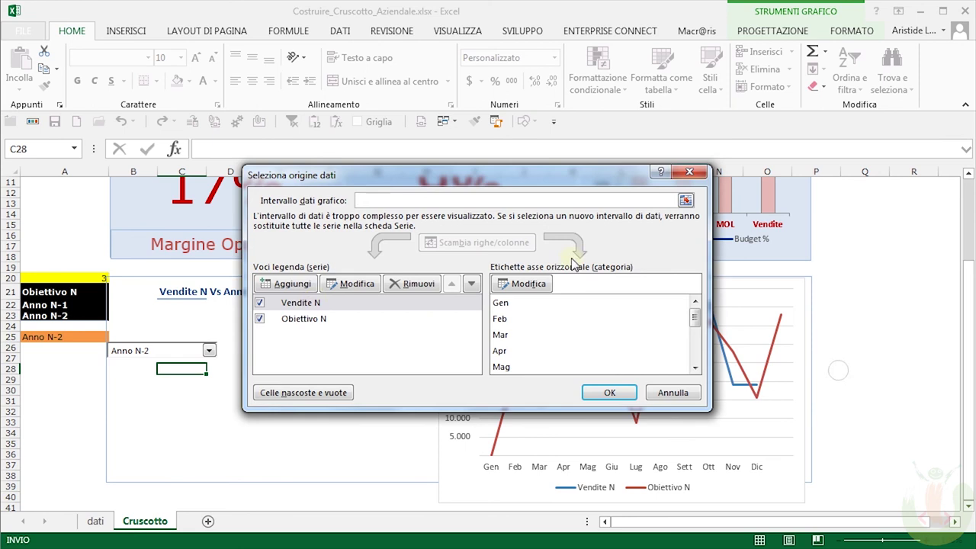
{"action": "left_click", "coordinate": [311, 323]}
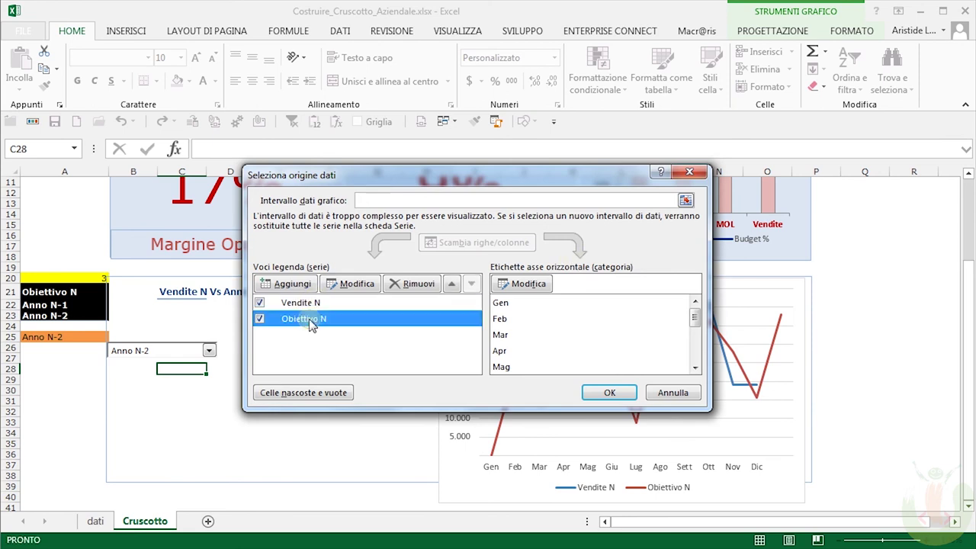
{"action": "left_click", "coordinate": [356, 284]}
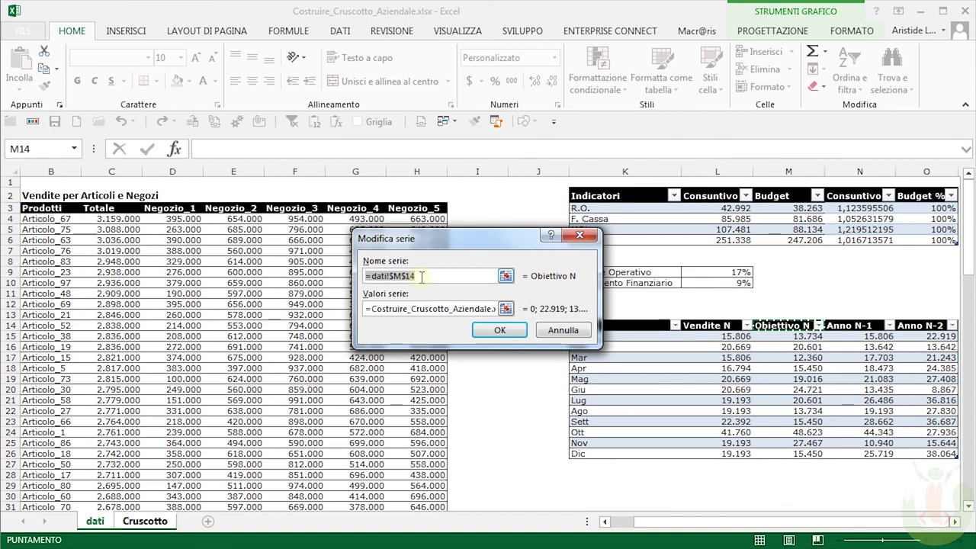
{"action": "left_click", "coordinate": [421, 276]}
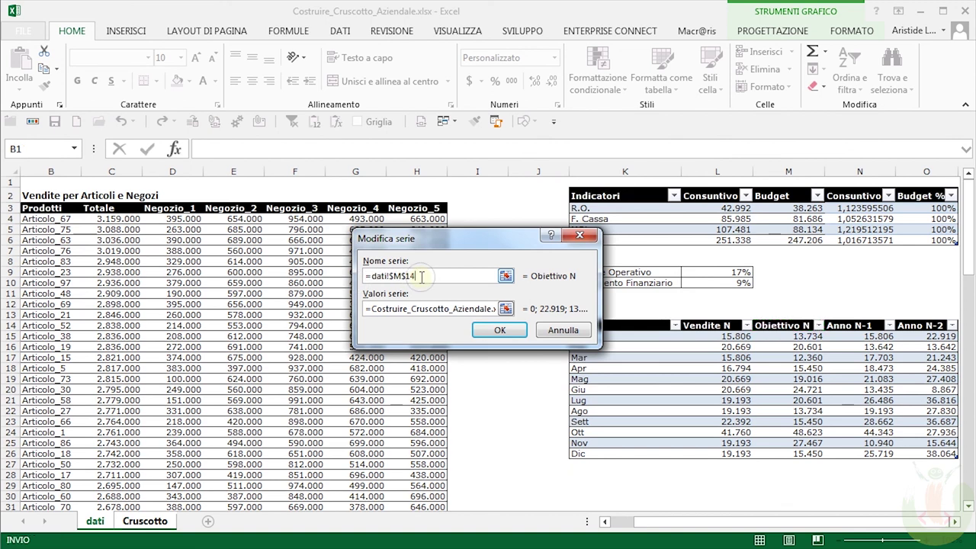
{"action": "key", "text": "BackSpace"}
{"action": "key", "text": "BackSpace"}
{"action": "key", "text": "BackSpace"}
{"action": "key", "text": "BackSpace"}
{"action": "type", "text": "graf"}
{"action": "type", "text": "icoti"}
{"action": "type", "text": "toloeti"}
{"action": "type", "text": "chette"}
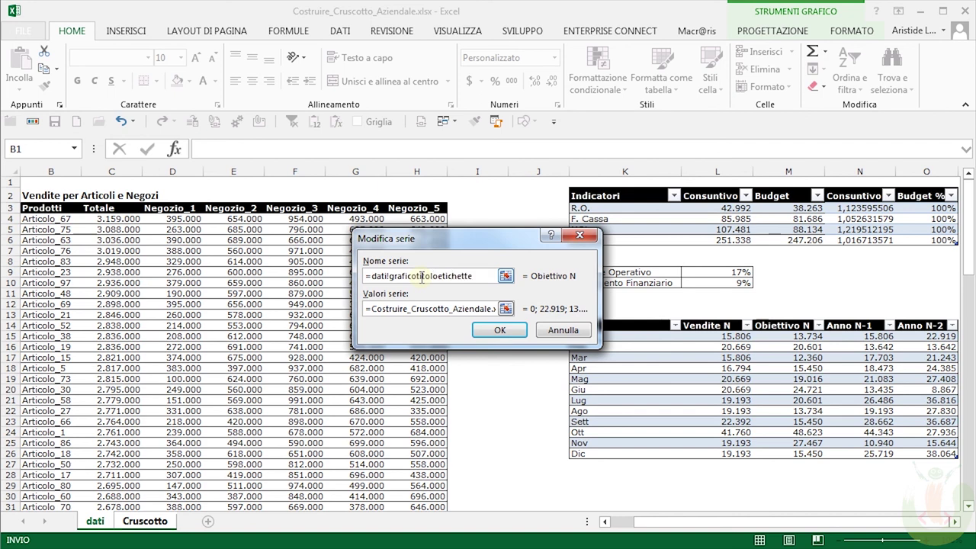
{"action": "left_click", "coordinate": [500, 332]}
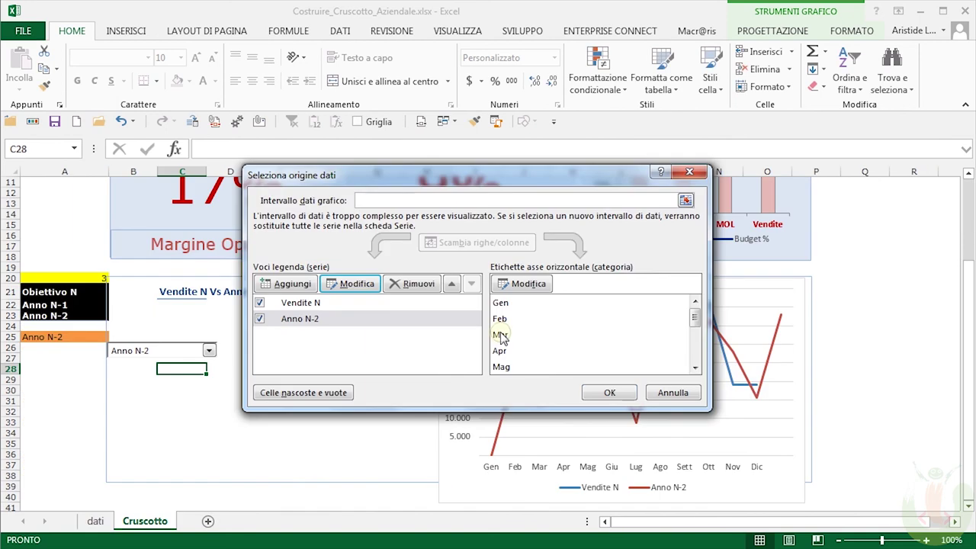
{"action": "left_click", "coordinate": [610, 392]}
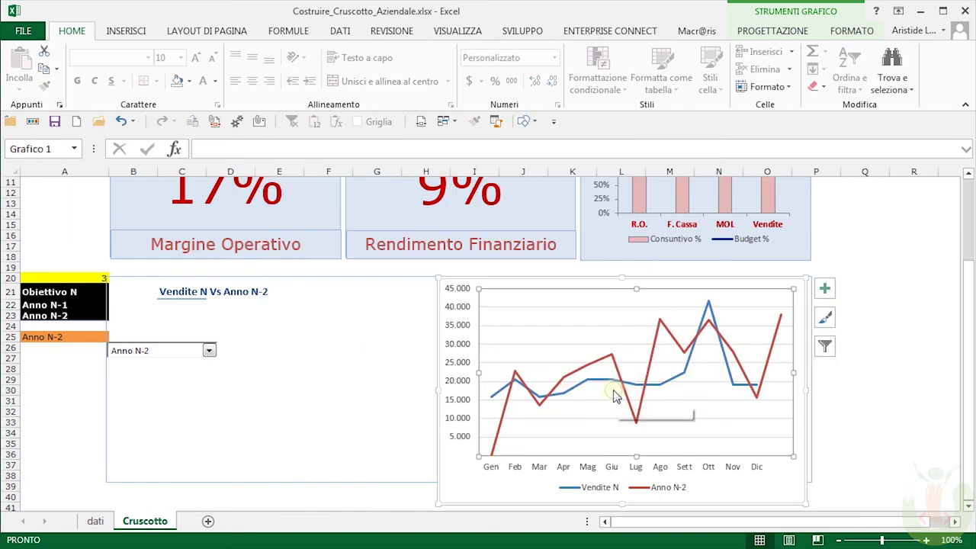
Step: Choose Obiettivo N in the dashboard combo box and deselect the chart
{"action": "left_click", "coordinate": [209, 351]}
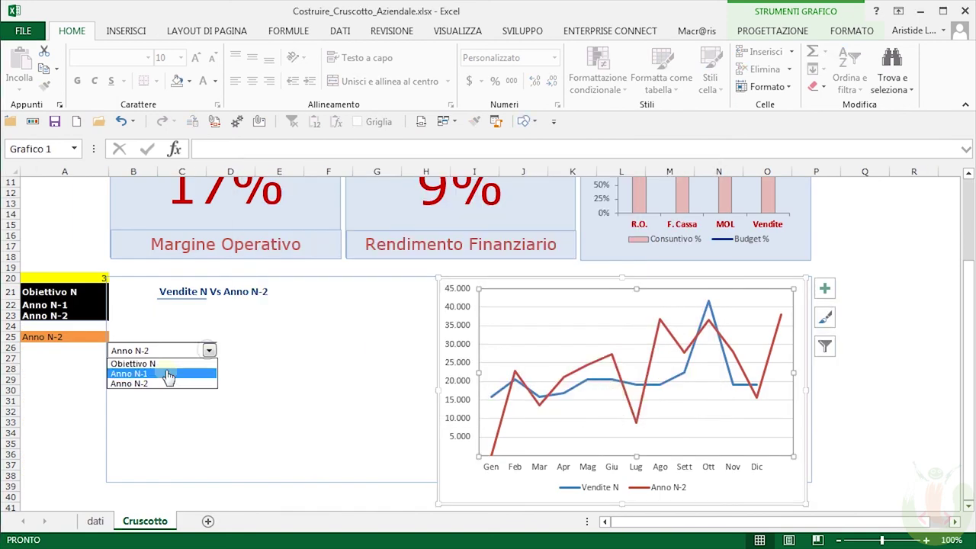
{"action": "left_click", "coordinate": [167, 374]}
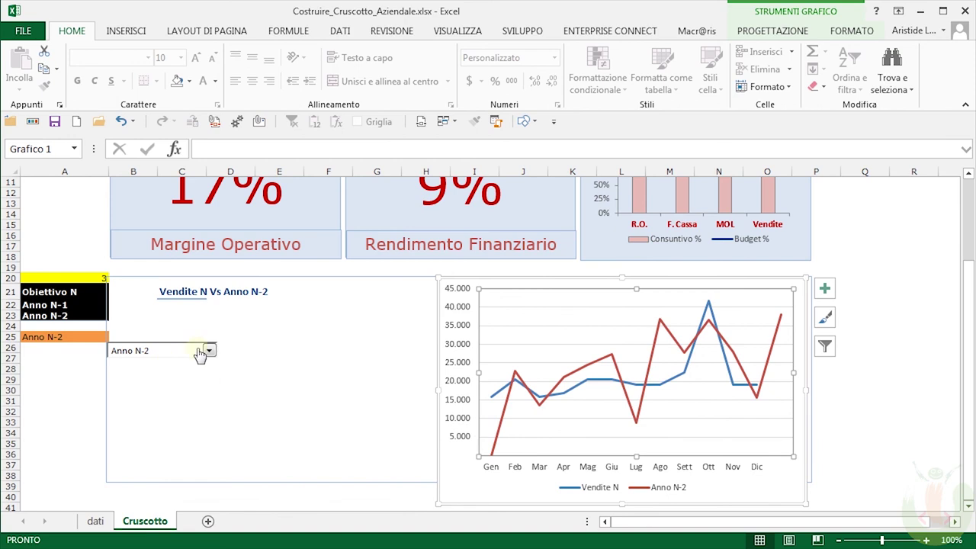
{"action": "left_click", "coordinate": [206, 351]}
{"action": "left_click", "coordinate": [189, 363]}
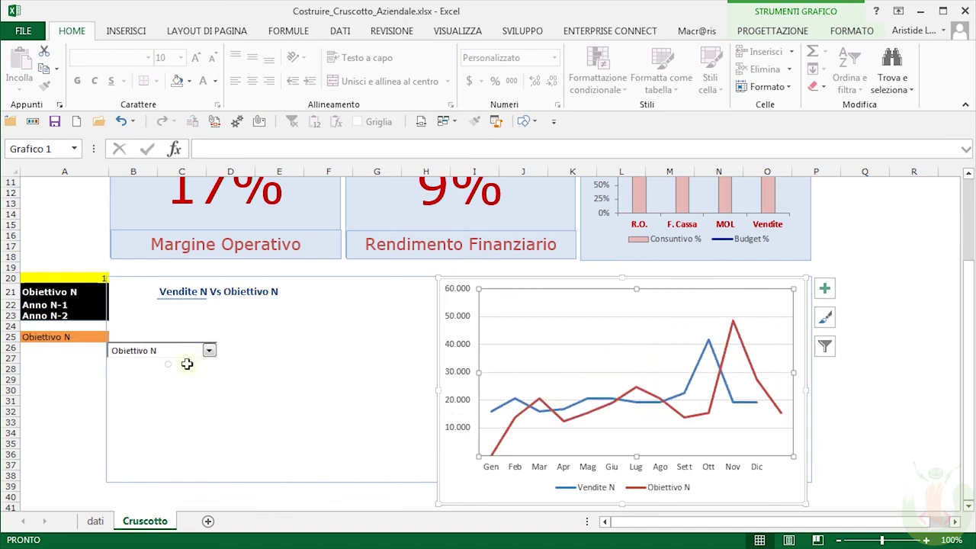
{"action": "left_click", "coordinate": [337, 427]}
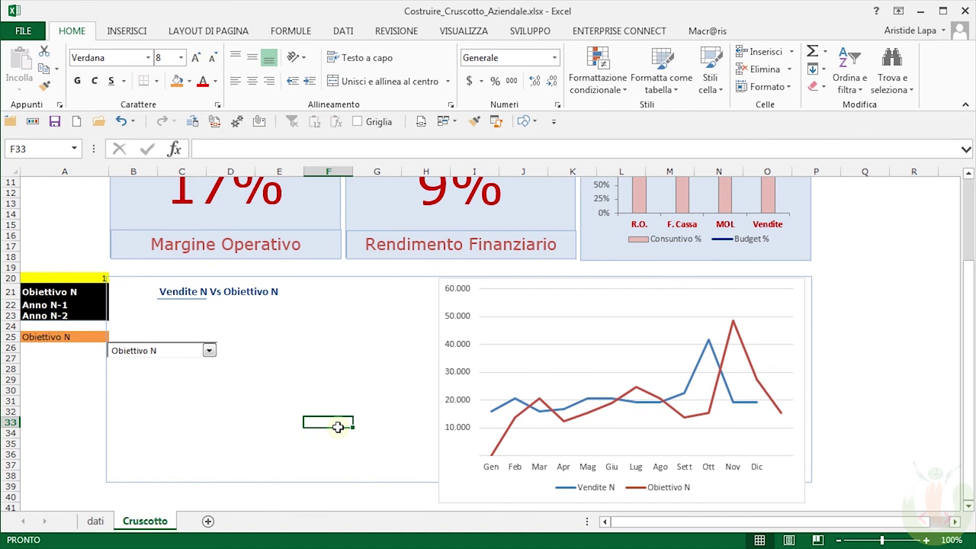